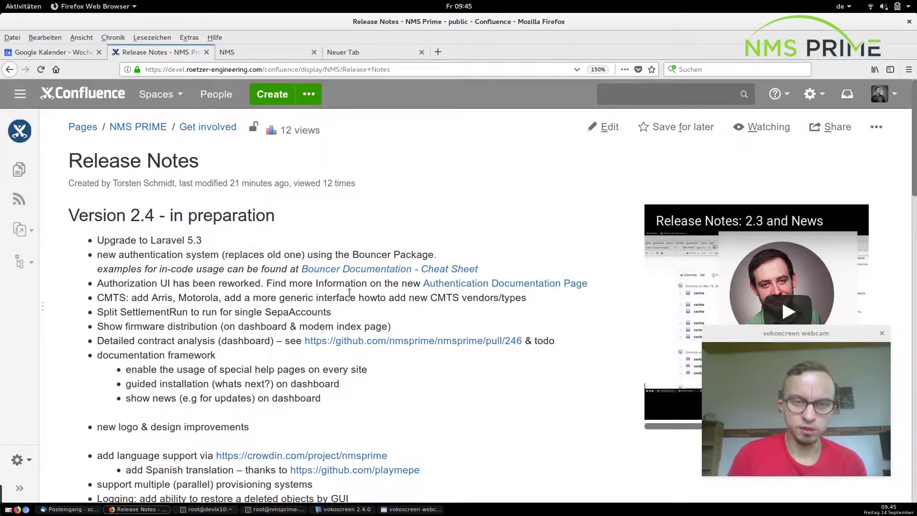
Switch from the Version 2.4 release notes to the NMS Prime login tab.
key("ctrl+Tab")
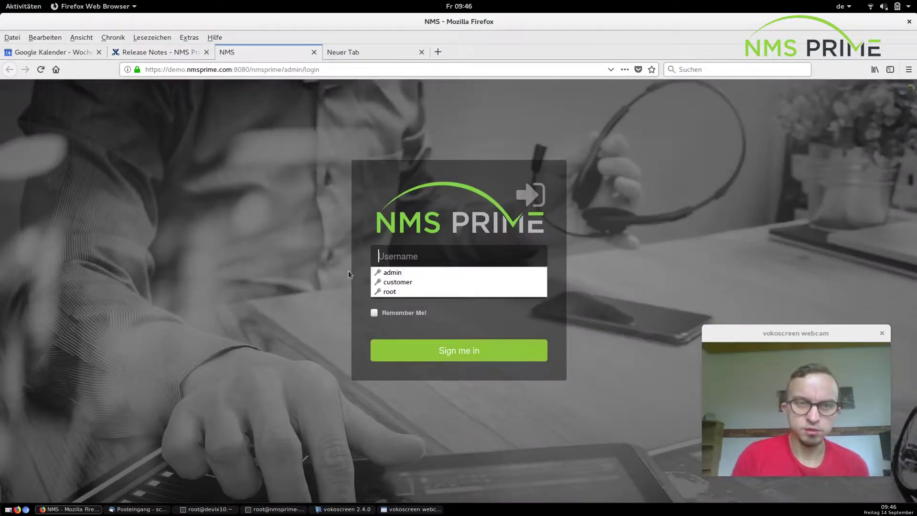
Sign in to NMS Prime with the saved customer login.
left_click(293, 212)
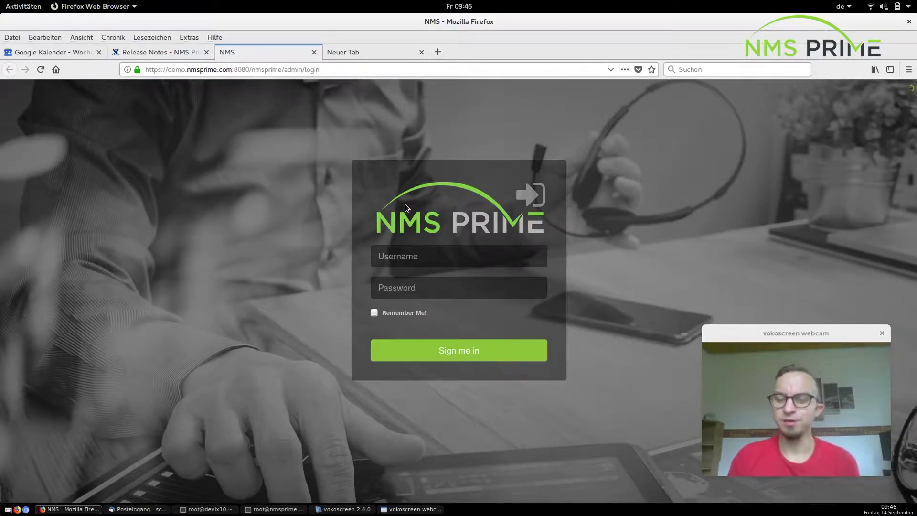
left_click(412, 254)
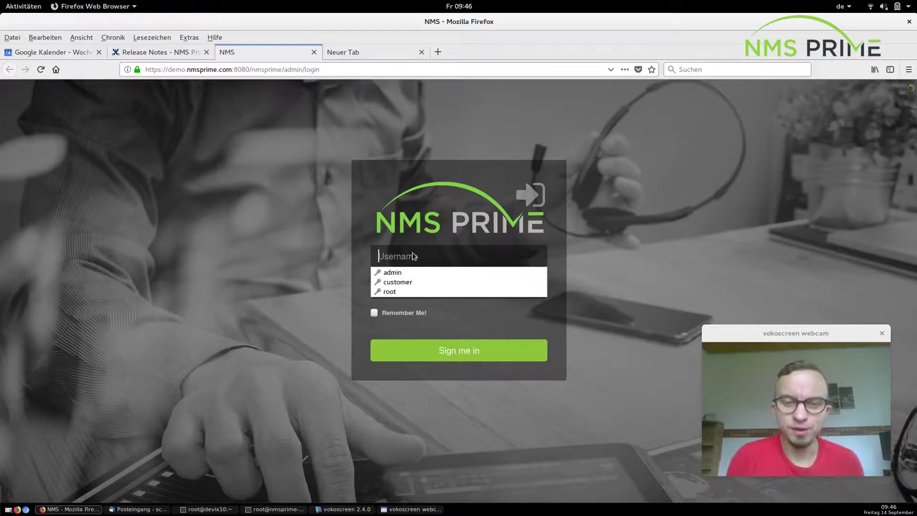
type("cust")
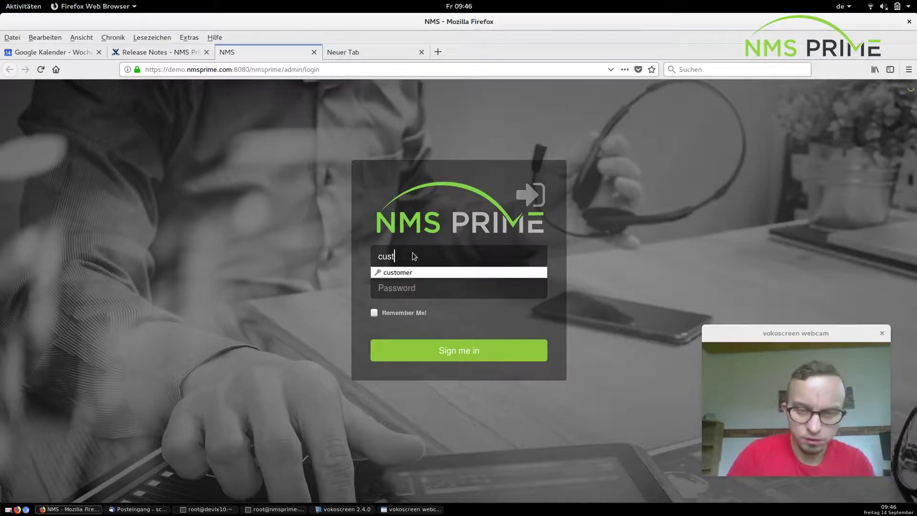
key("Down")
key("Return")
key("Return")
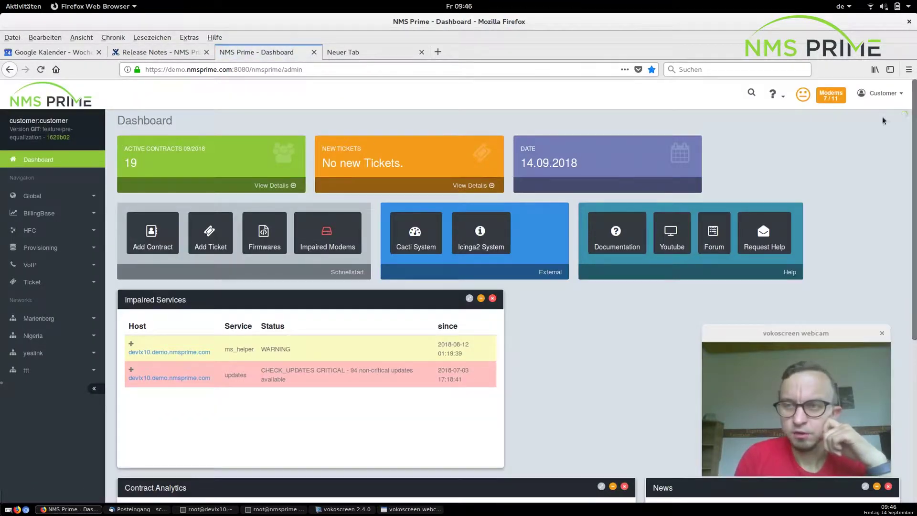
Log out of the customer account and sign in as the root superuser.
left_click(880, 98)
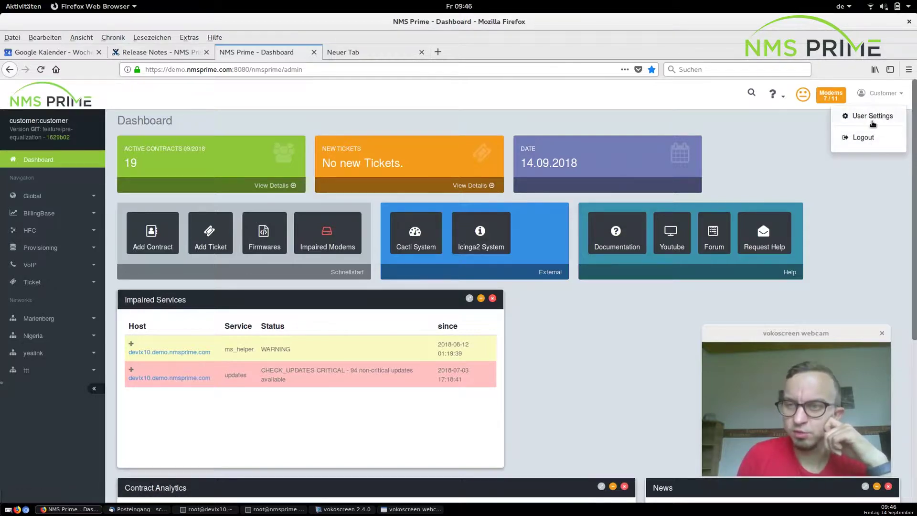
left_click(859, 138)
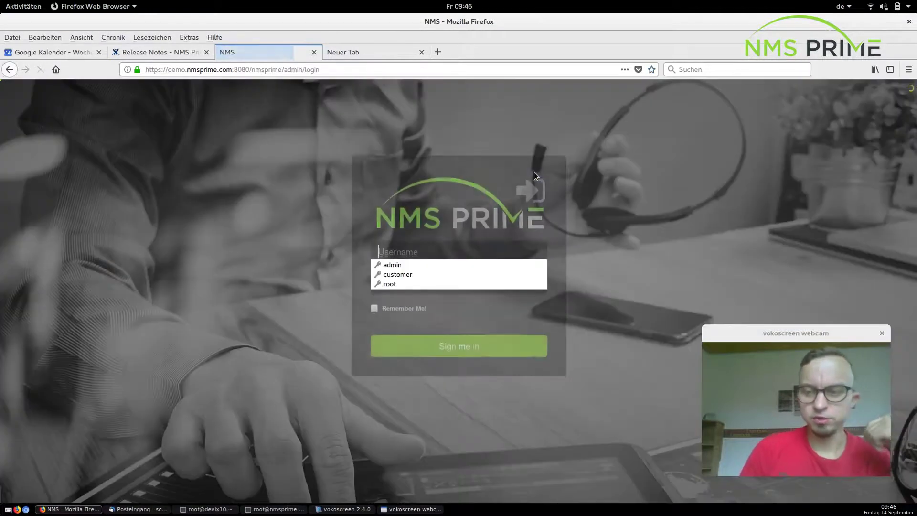
left_click(404, 285)
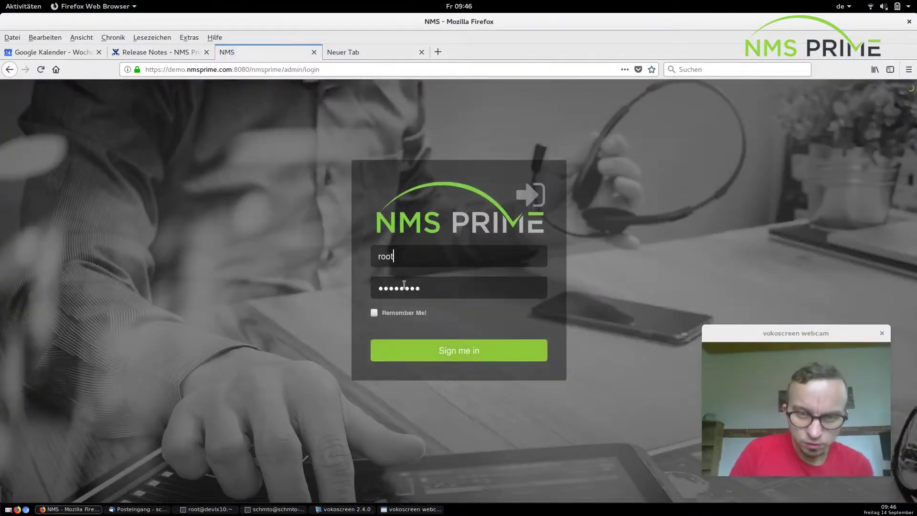
left_click(449, 357)
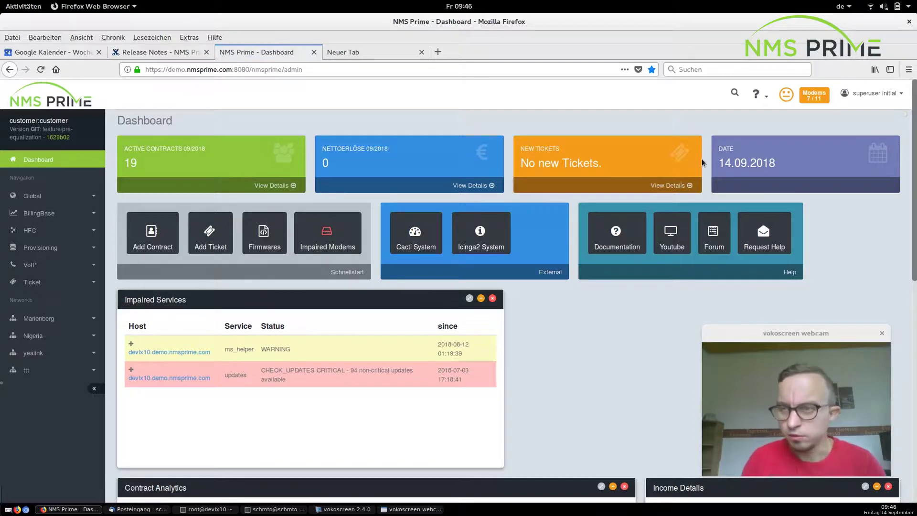
Open User Roles, edit the Admin role, and expand its HFC permissions.
left_click(886, 94)
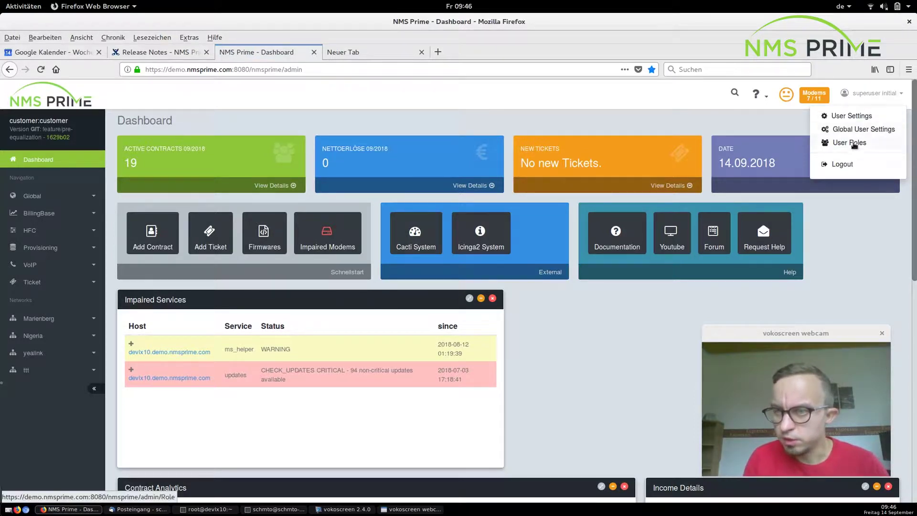
left_click(853, 145)
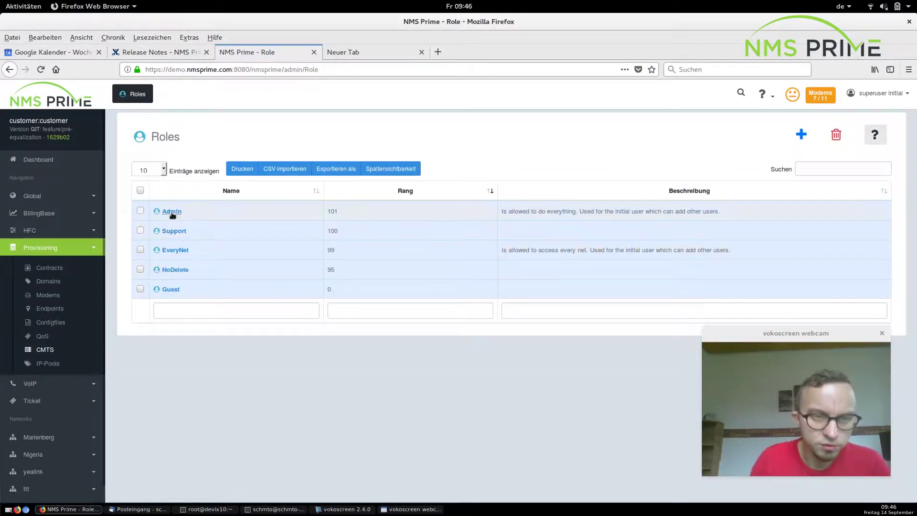
left_click(173, 216)
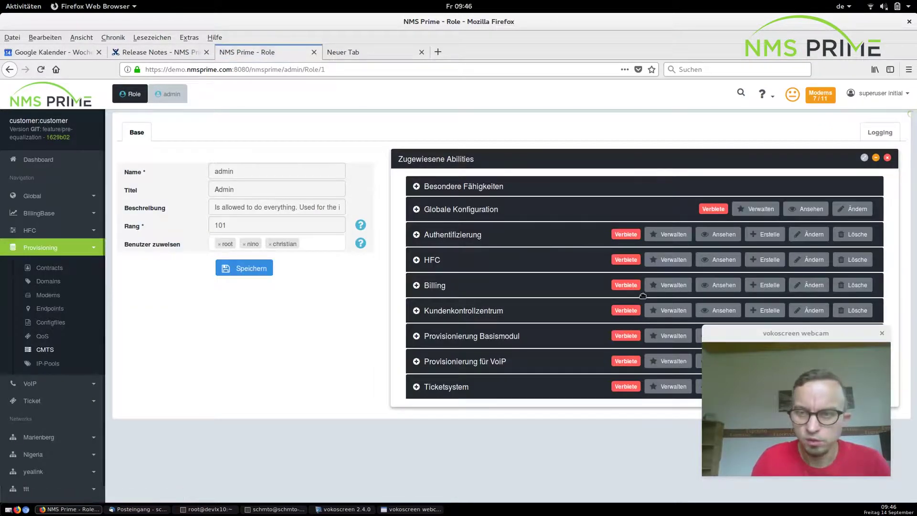
left_click_drag(788, 333, 810, 355)
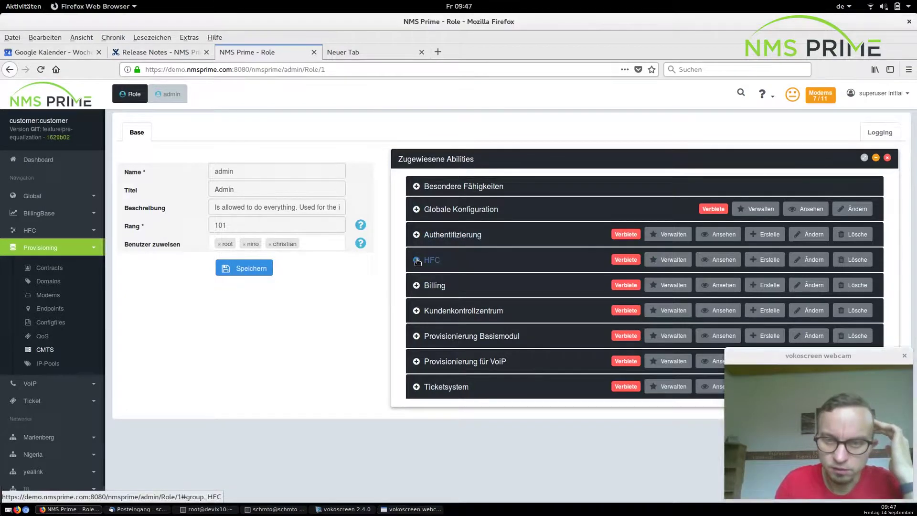
left_click(431, 260)
Grant the Ändern, Erstelle and Ansehen rights on all HFC items.
scroll(541, 283, "down", 3)
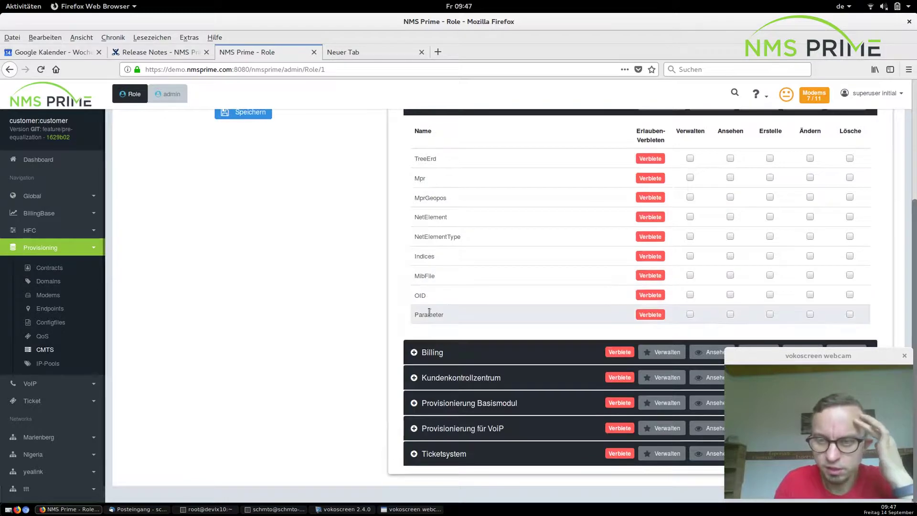
scroll(428, 313, "up", 1)
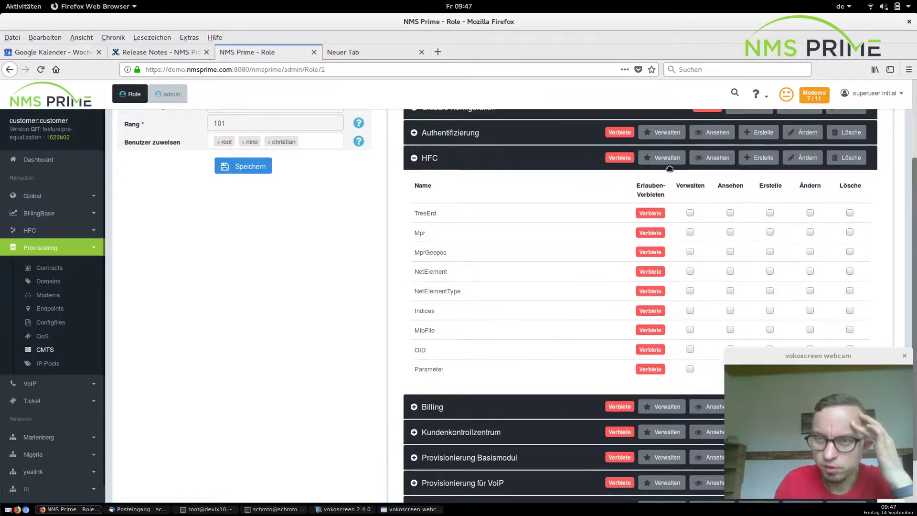
left_click(816, 158)
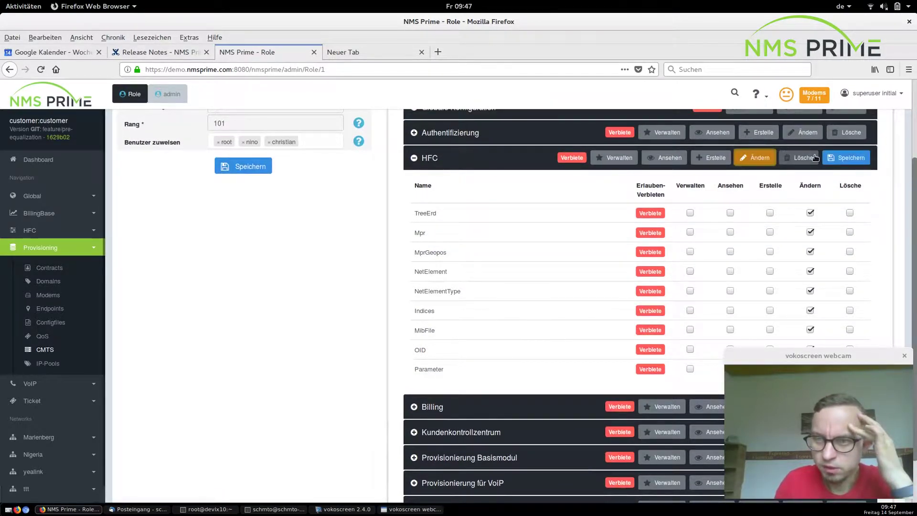
left_click(713, 157)
left_click(653, 158)
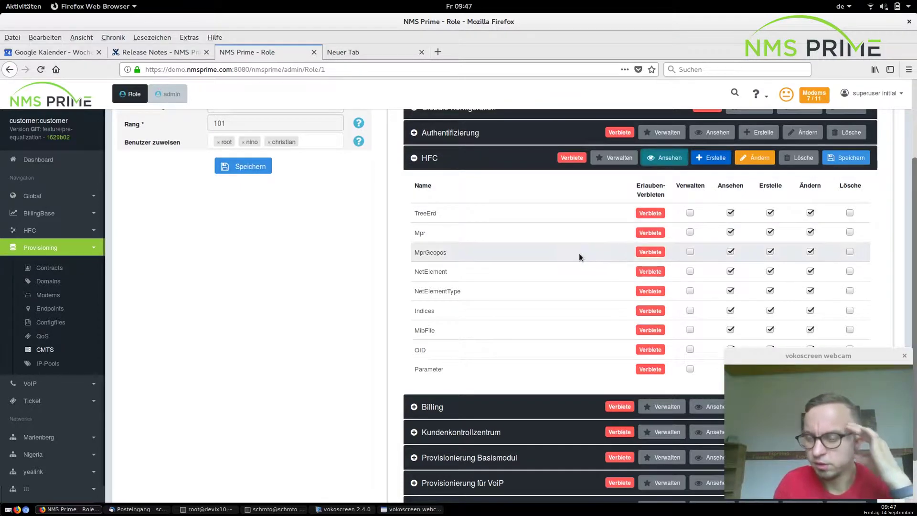
Revoke viewing NetElement, creating NetElementType and changing MprGeopos, then collapse HFC.
left_click(730, 271)
left_click(770, 290)
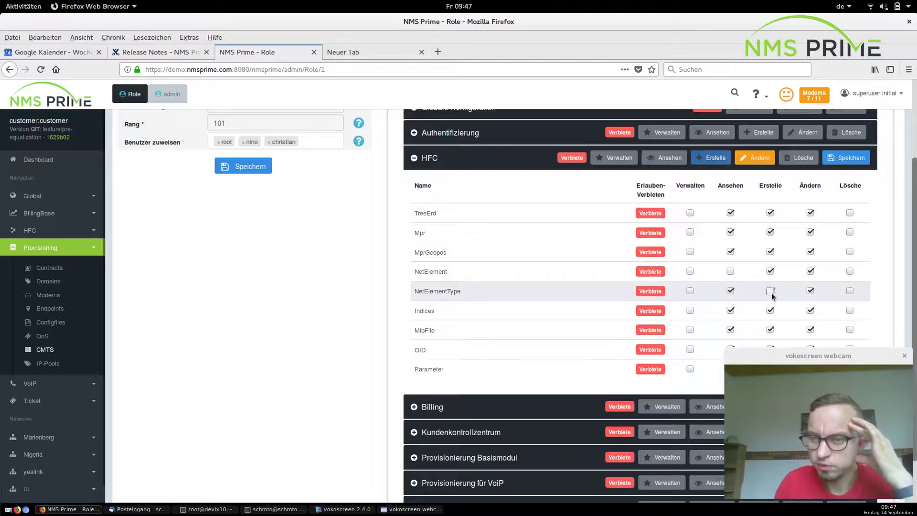
left_click(811, 252)
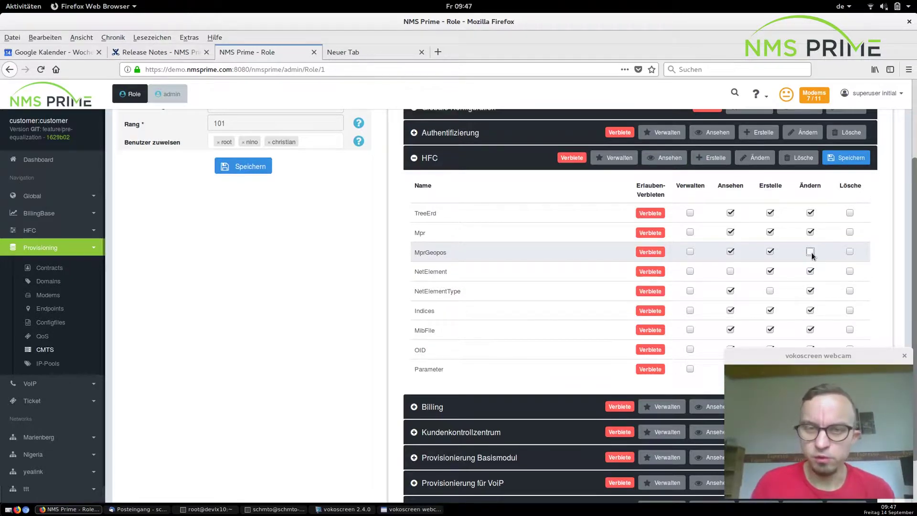
scroll(621, 258, "up", 3)
left_click(419, 264)
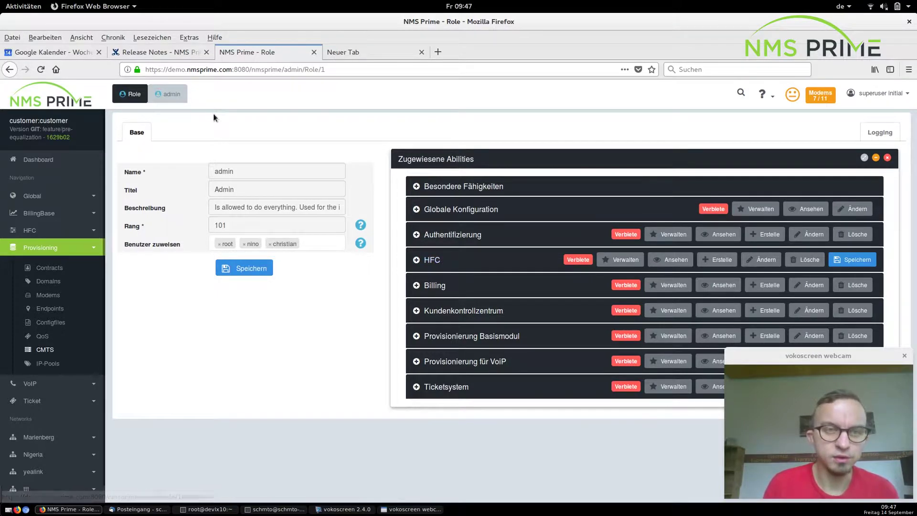
Check the release notes again, then open the CMTS list under Provisioning.
left_click(166, 57)
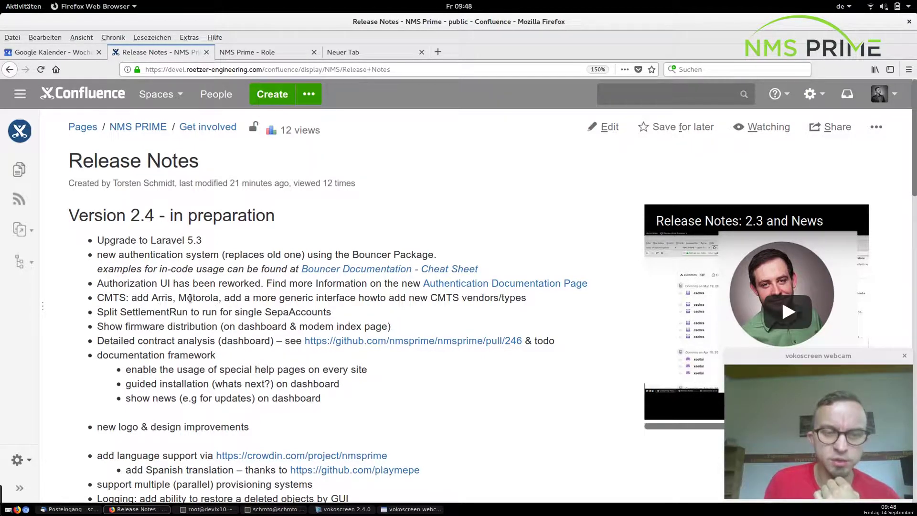
left_click(263, 53)
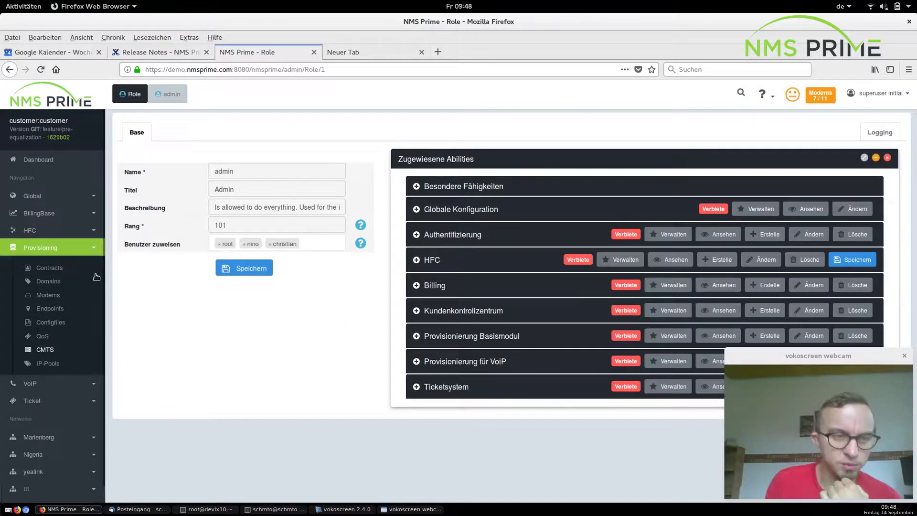
left_click(49, 350)
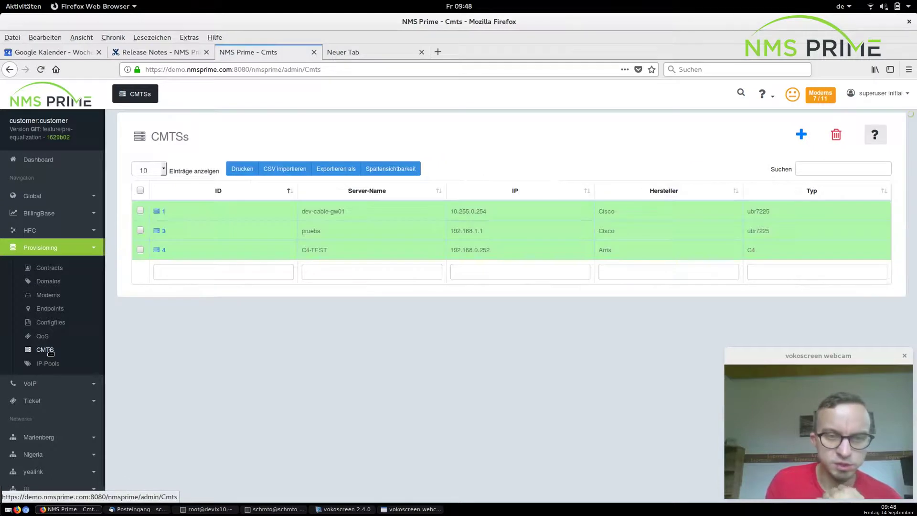
Start a new CMTS with vendor Arris, keeping the type at C1000.
left_click(801, 135)
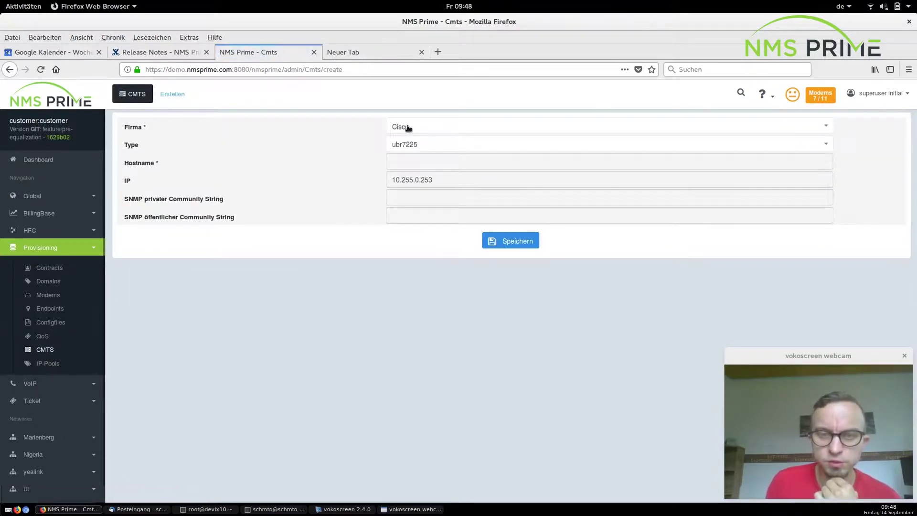
left_click(407, 127)
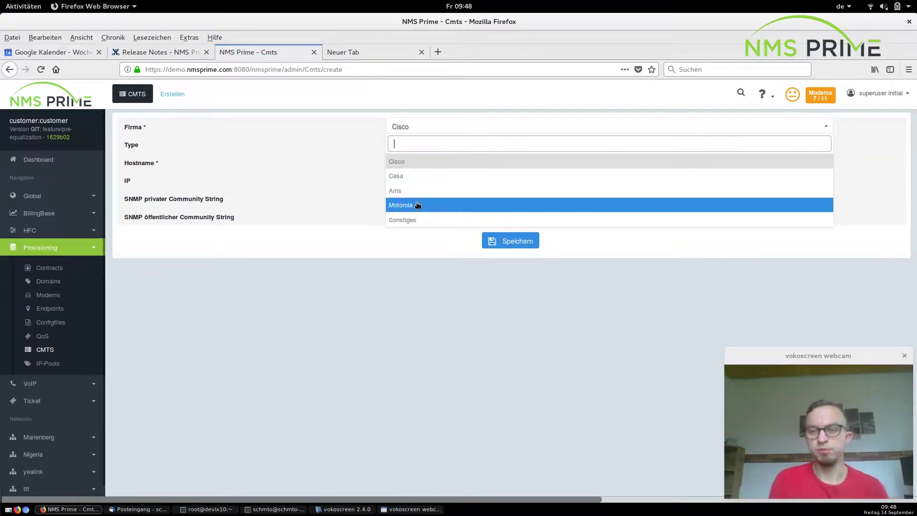
left_click(337, 175)
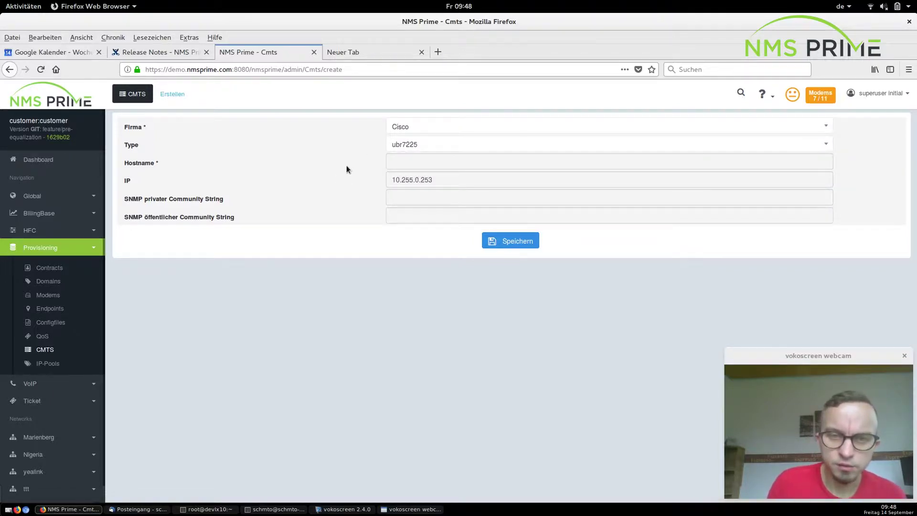
left_click(407, 126)
left_click(411, 190)
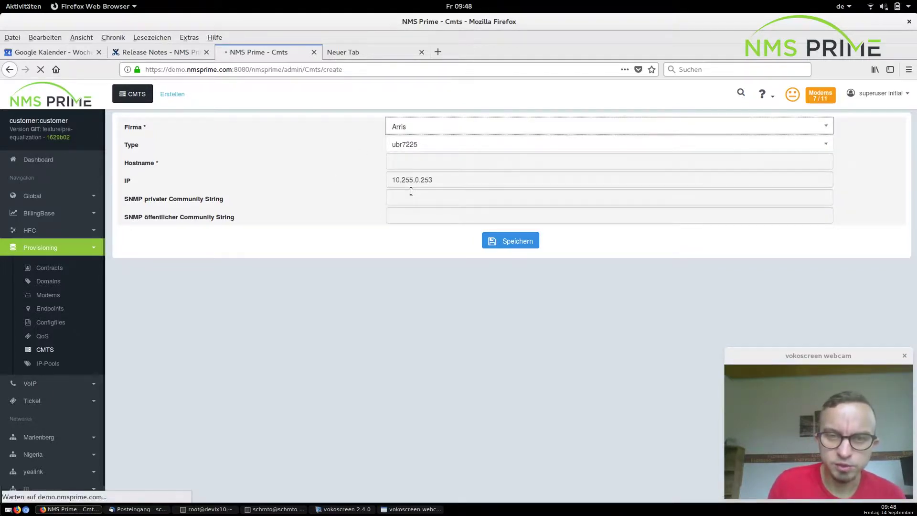
left_click(417, 149)
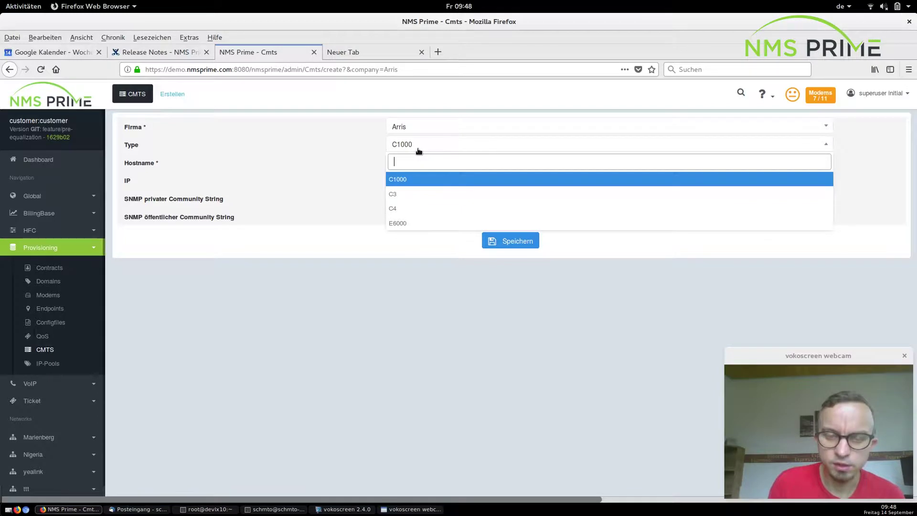
left_click(303, 202)
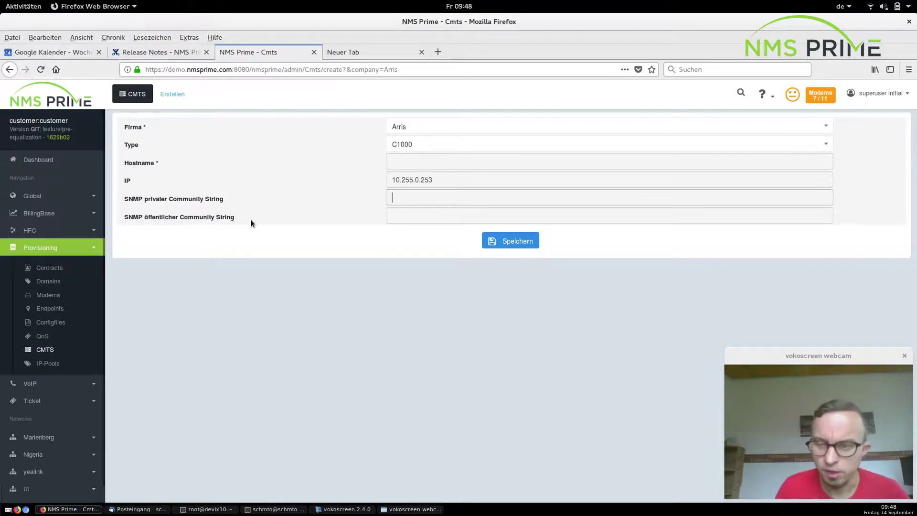
left_click(375, 54)
Go to github.com and open the nmsprime/nmsprime repository.
left_click(219, 71)
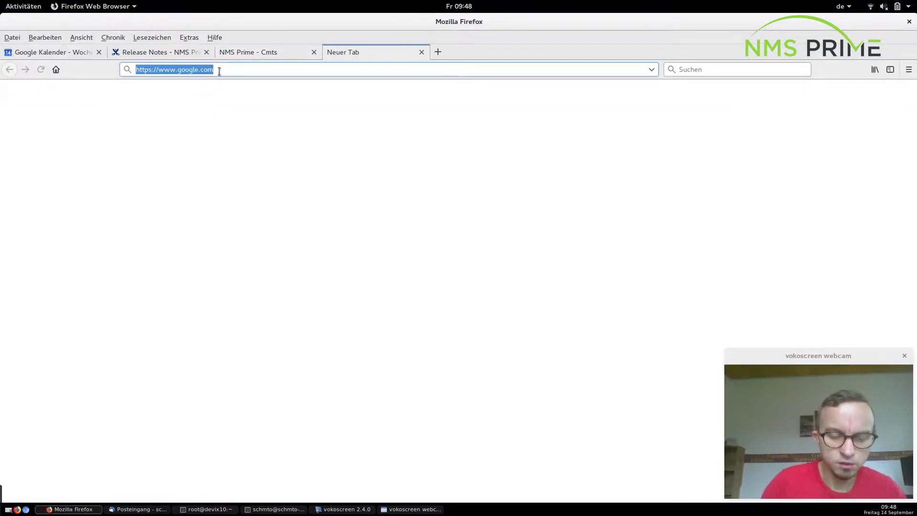
type("github.com/")
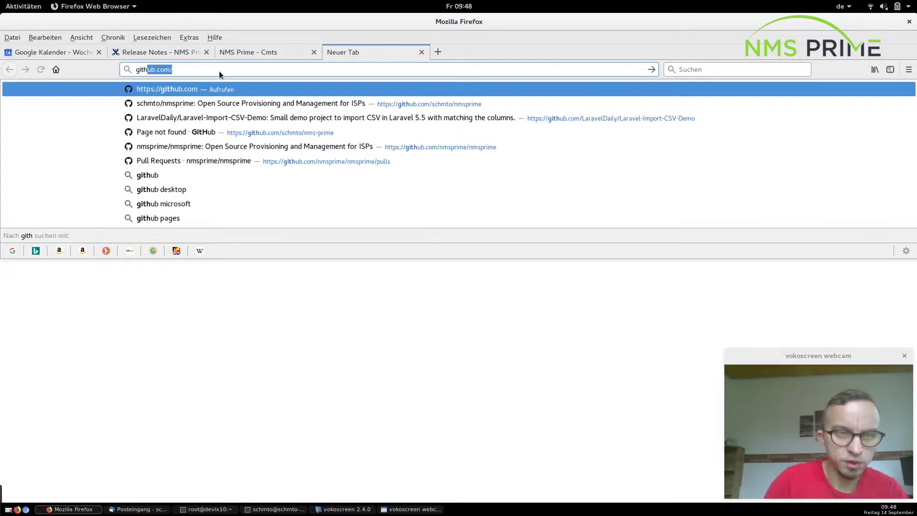
key("Return")
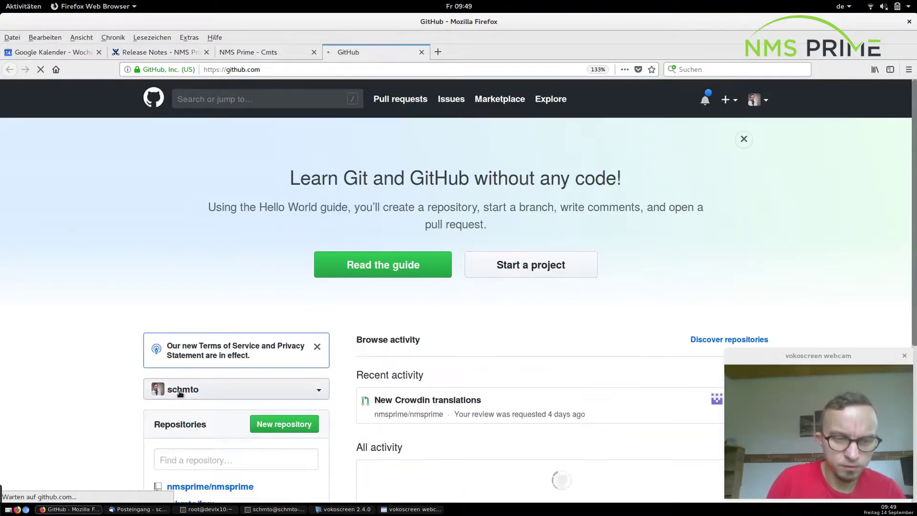
scroll(179, 390, "down", 3)
left_click(214, 308)
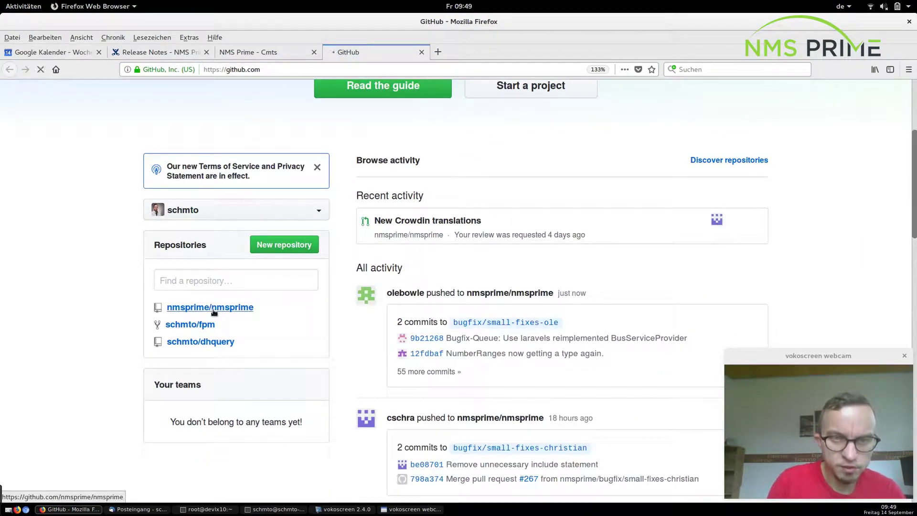
Browse into the modules > ProvBase > Config folder.
scroll(77, 306, "down", 4)
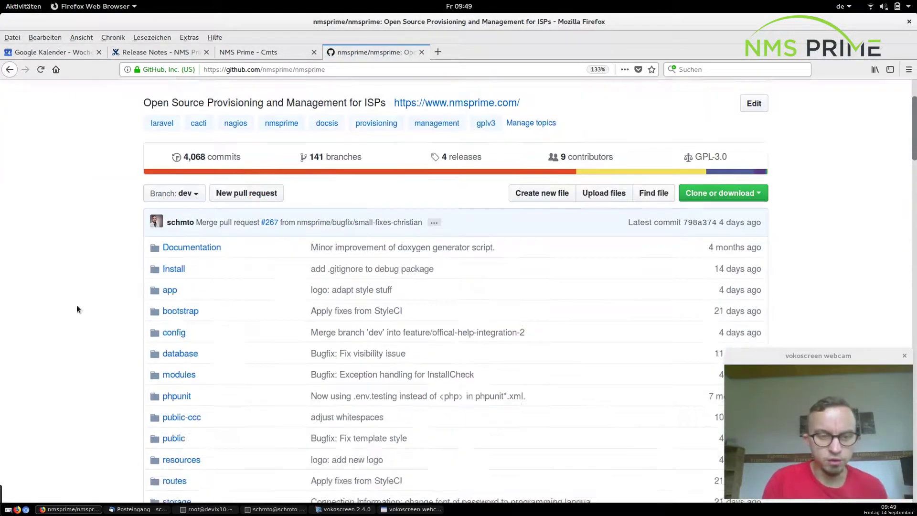
left_click(187, 264)
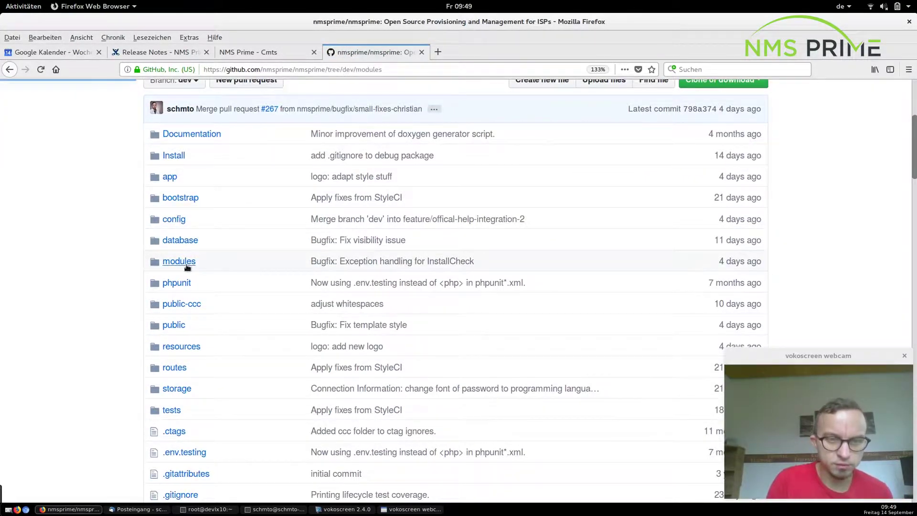
scroll(187, 270, "down", 2)
left_click(187, 283)
scroll(33, 282, "down", 2)
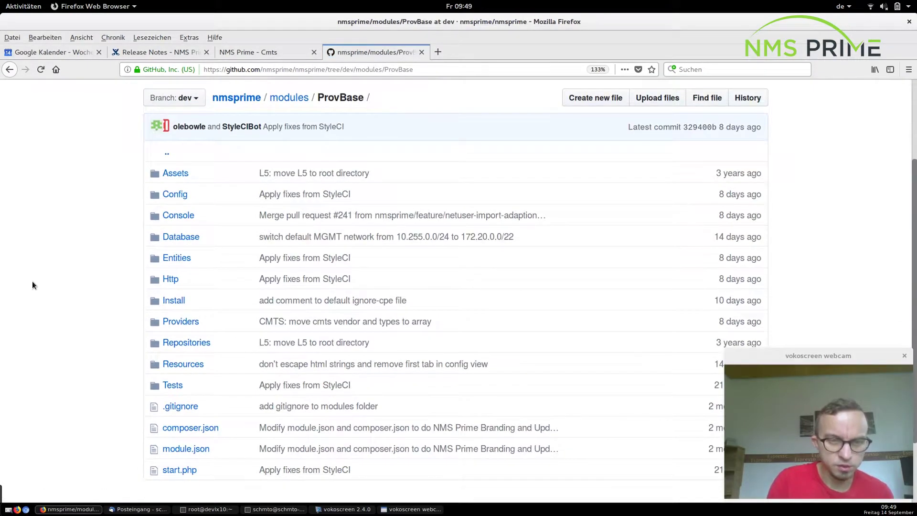
left_click(175, 195)
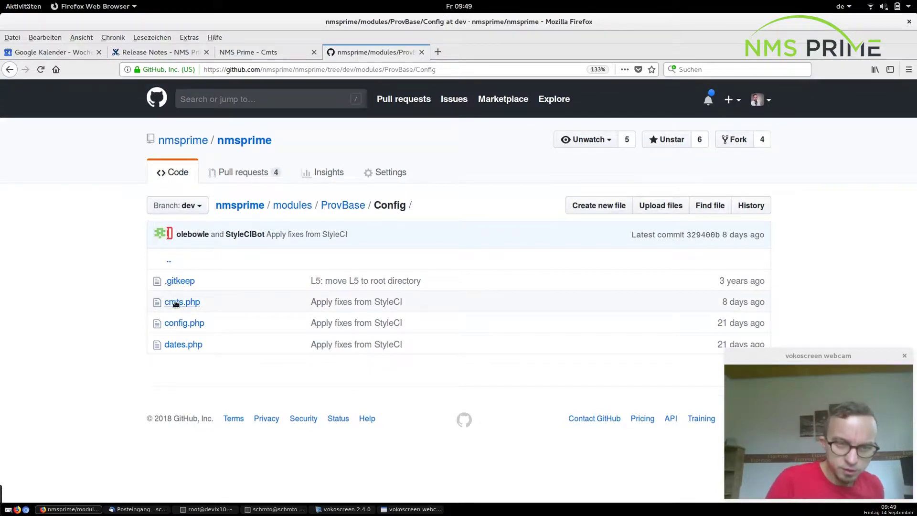
View cmts.php's vendor-to-type lists, then return to the Release Notes.
left_click(175, 302)
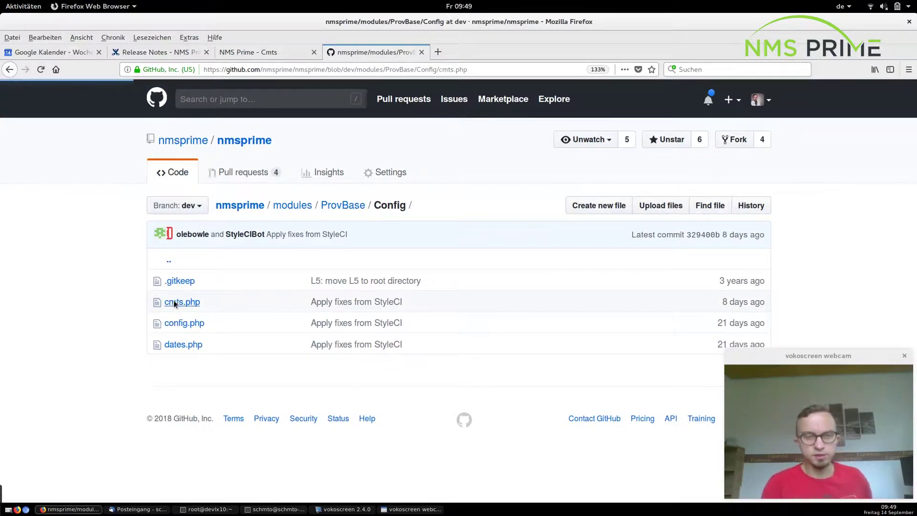
scroll(122, 295, "down", 1)
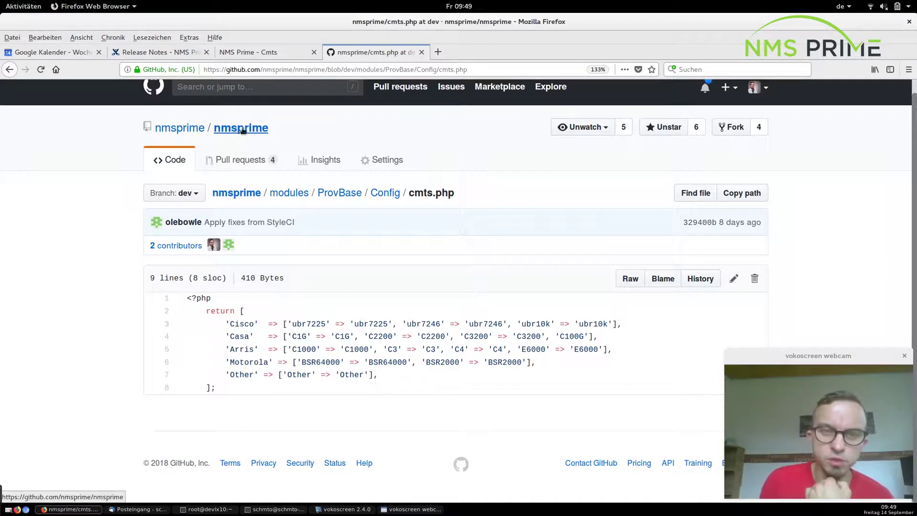
left_click(142, 53)
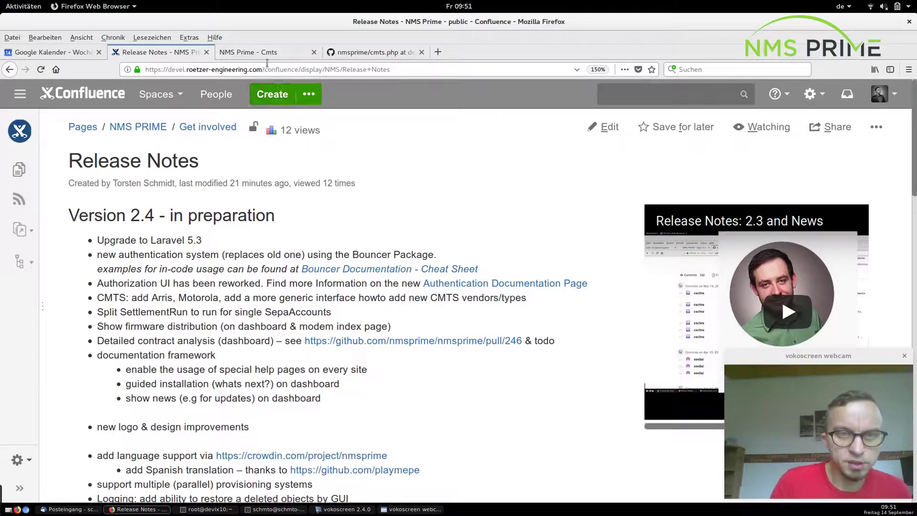
Open Configfiles under Provisioning to list the Konfigurationsdateien (Thomson, Arris, AVM Fritzbox).
left_click(253, 52)
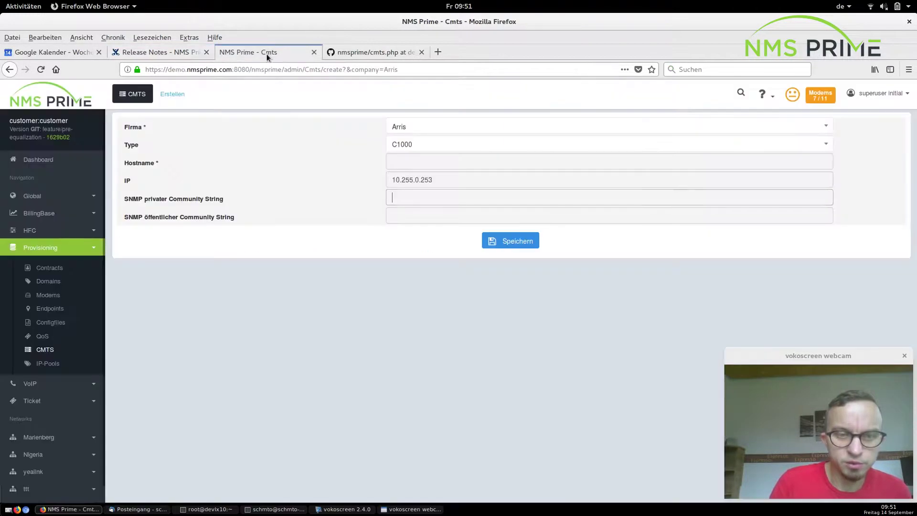
left_click(54, 322)
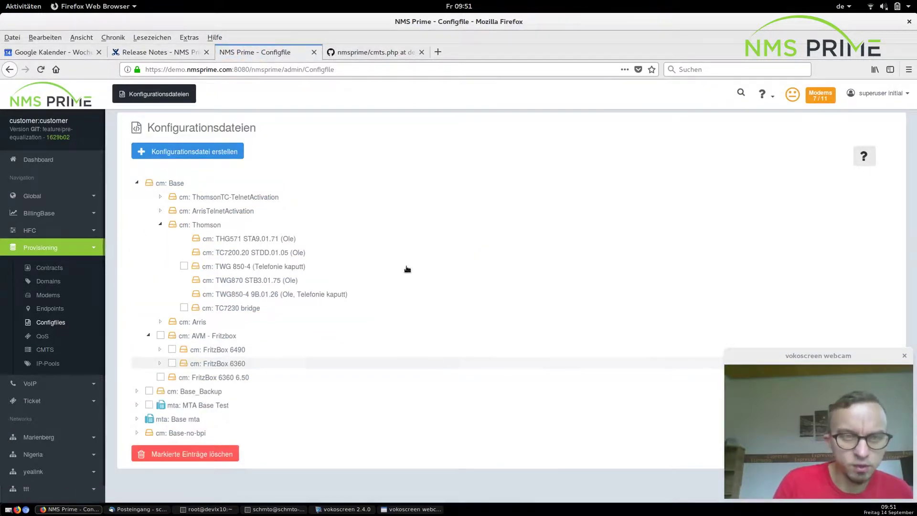
left_click(173, 52)
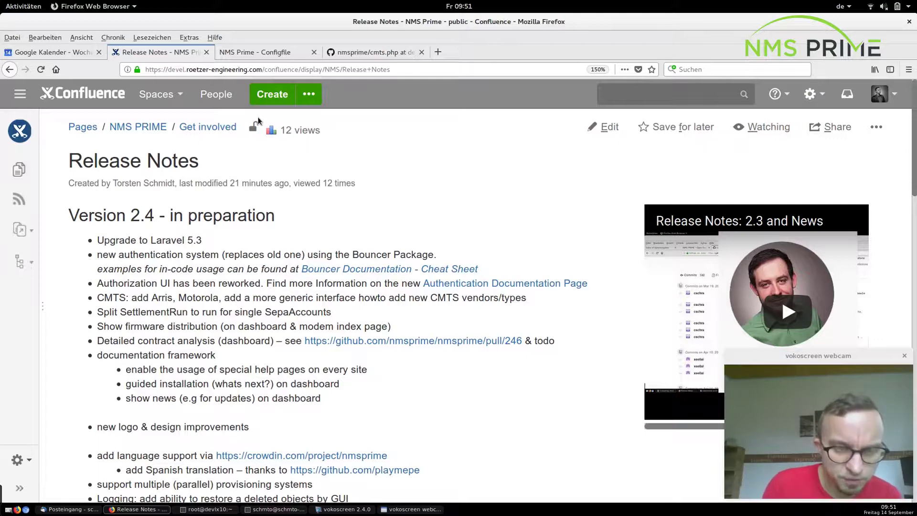
left_click(265, 52)
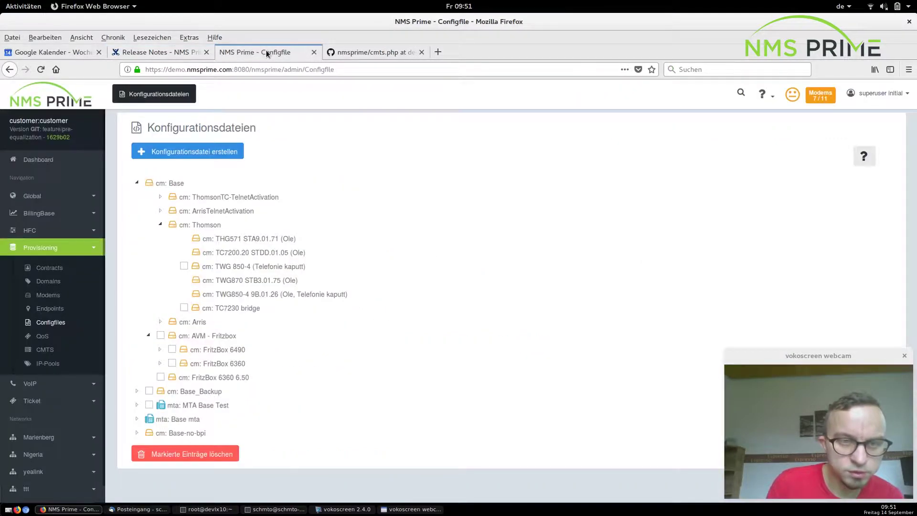
Open the Dashboard and inspect the Contract Analytics data points, about 19 active contracts.
left_click(37, 162)
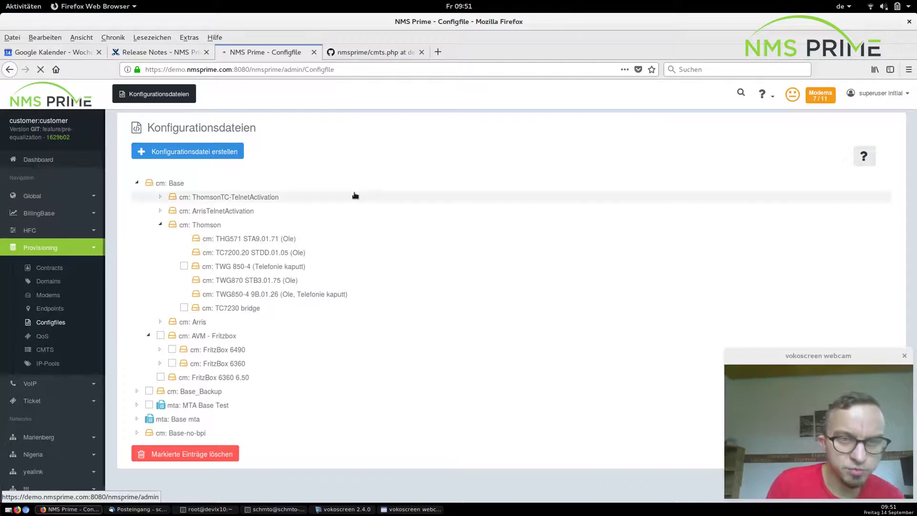
scroll(355, 196, "down", 6)
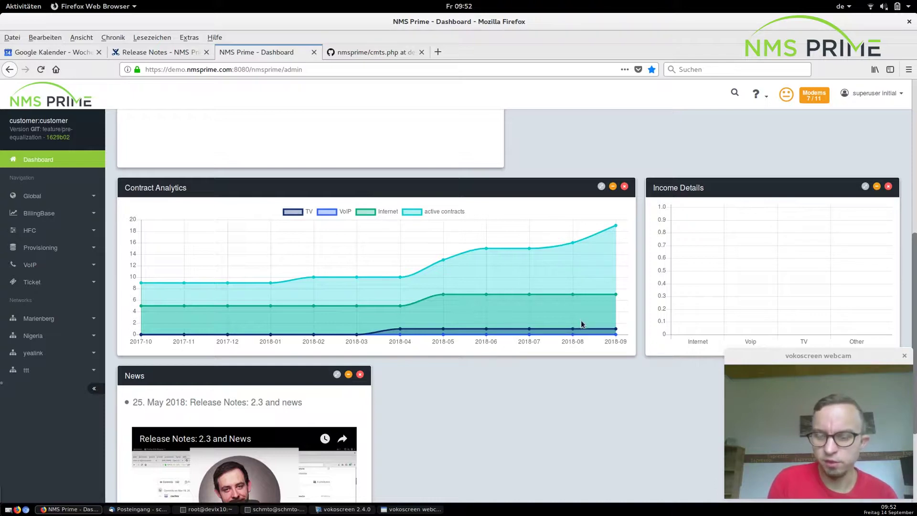
mouse_move(572, 331)
mouse_move(573, 296)
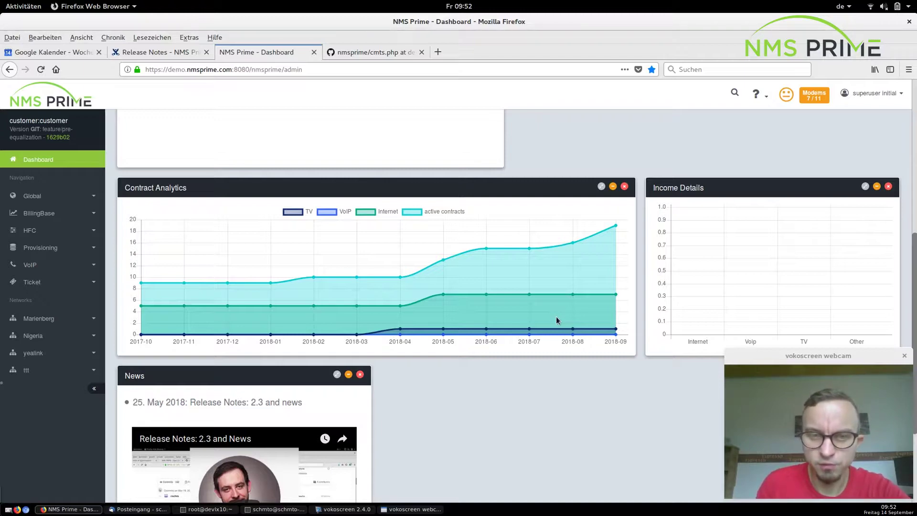
Scroll up to the Dashboard's Impaired Services warnings, then return to the Release Notes page.
scroll(556, 319, "up", 3)
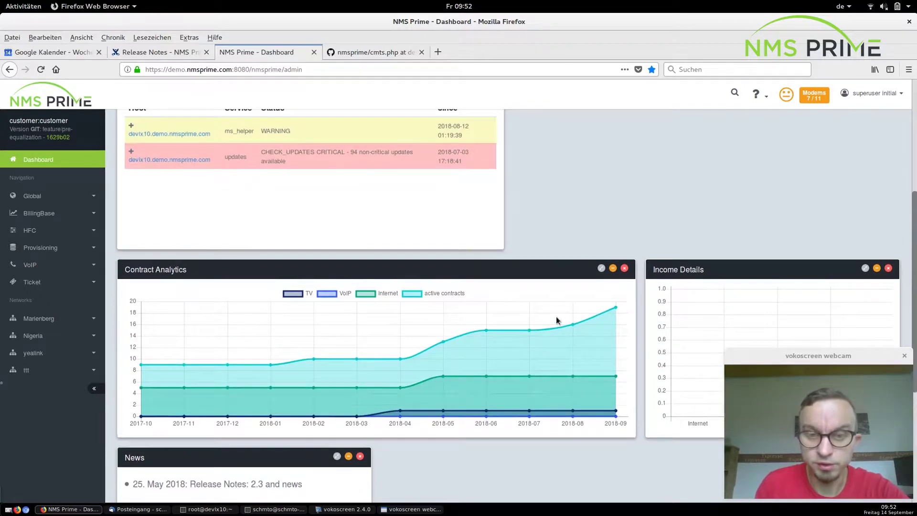
scroll(556, 320, "up", 3)
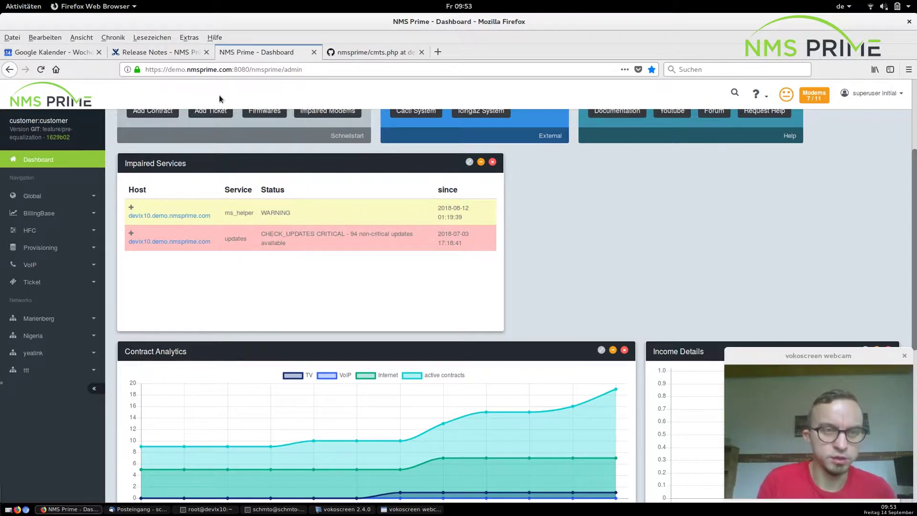
left_click(162, 52)
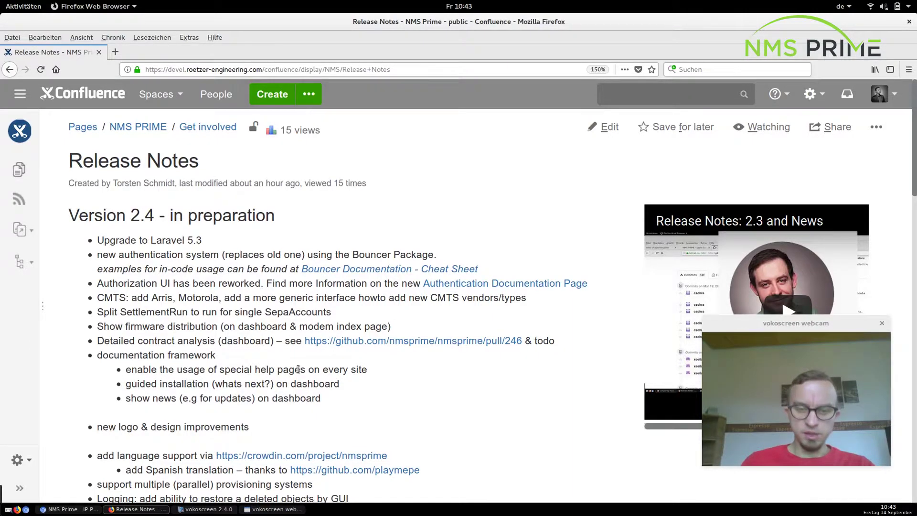
Show the CMTS list in NMS Prime and open its setup documentation in a new tab.
left_click(89, 509)
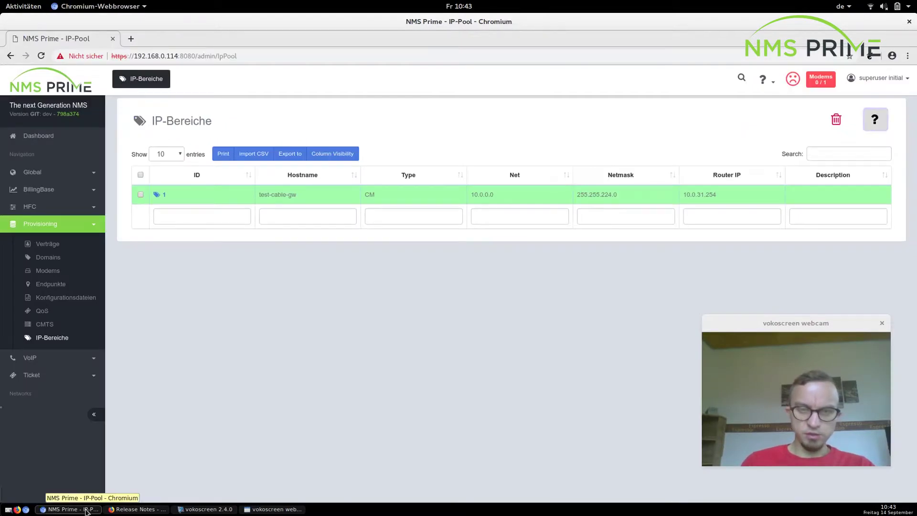
left_click(48, 326)
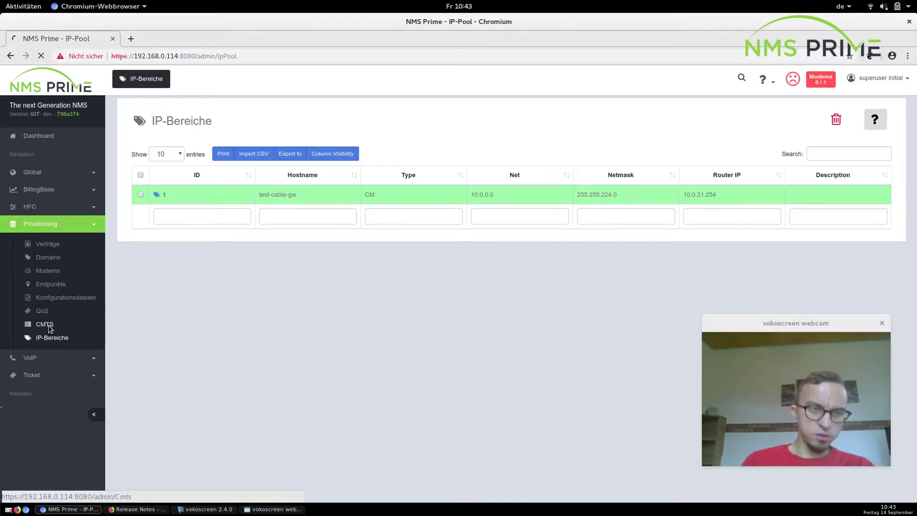
left_click(875, 122)
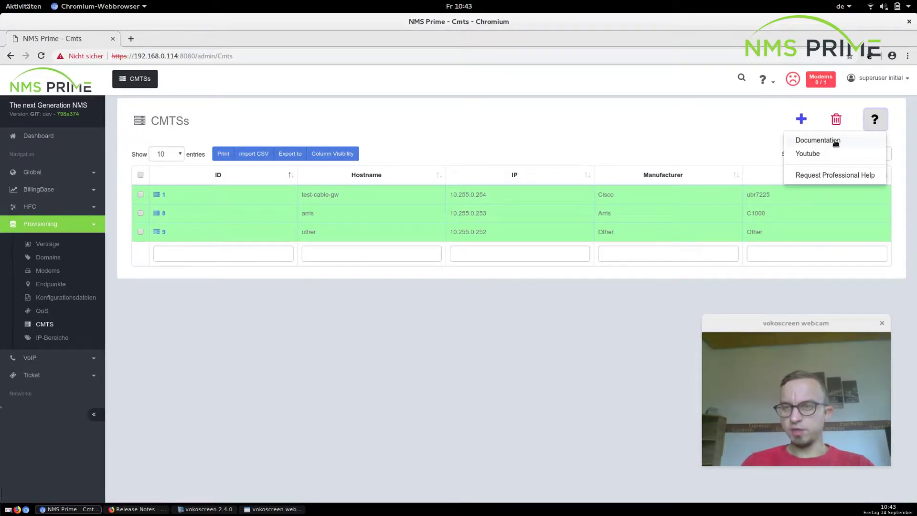
left_click(834, 140)
Open the 'Install 6: CMTS default setup' video in a new tab, pause it, and return to the CMTS list.
left_click(875, 120)
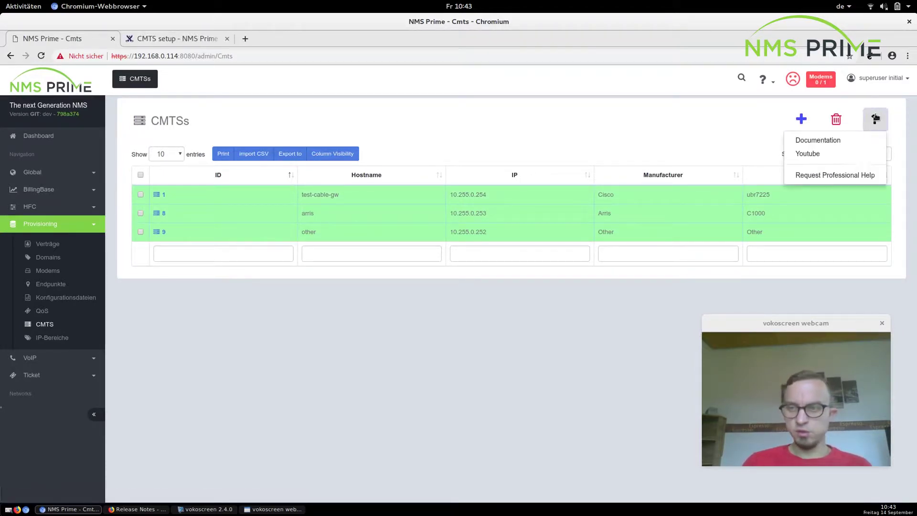
left_click(835, 153)
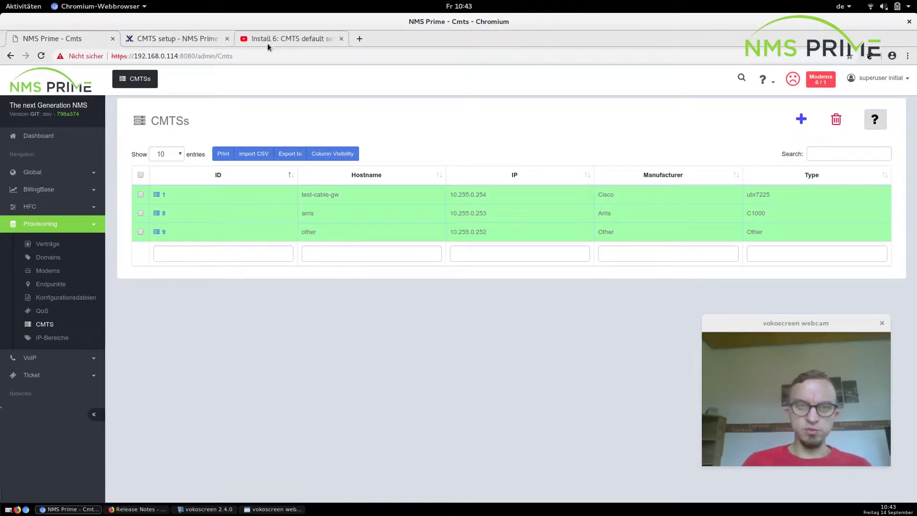
left_click(266, 39)
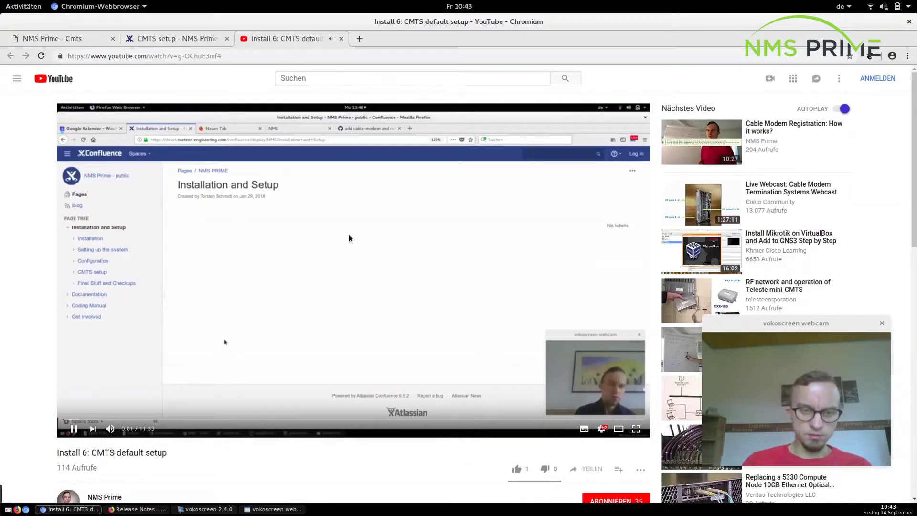
left_click(347, 234)
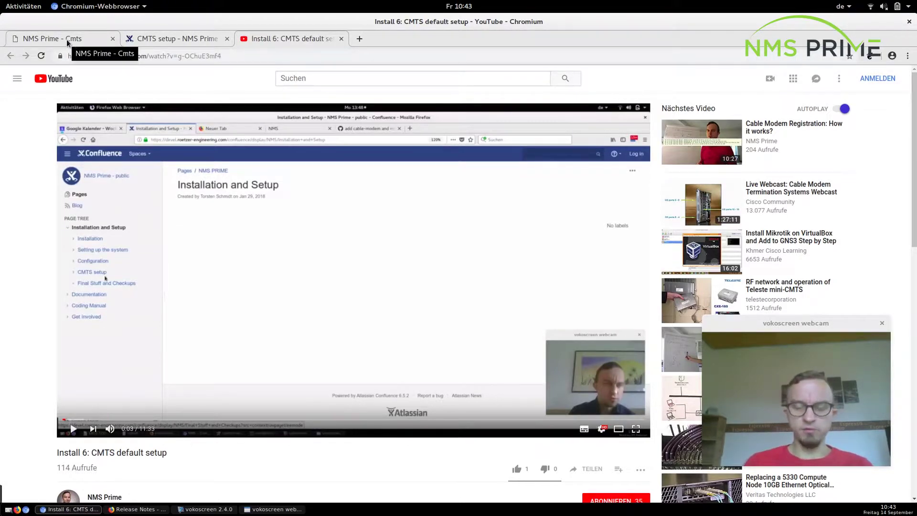
left_click(67, 39)
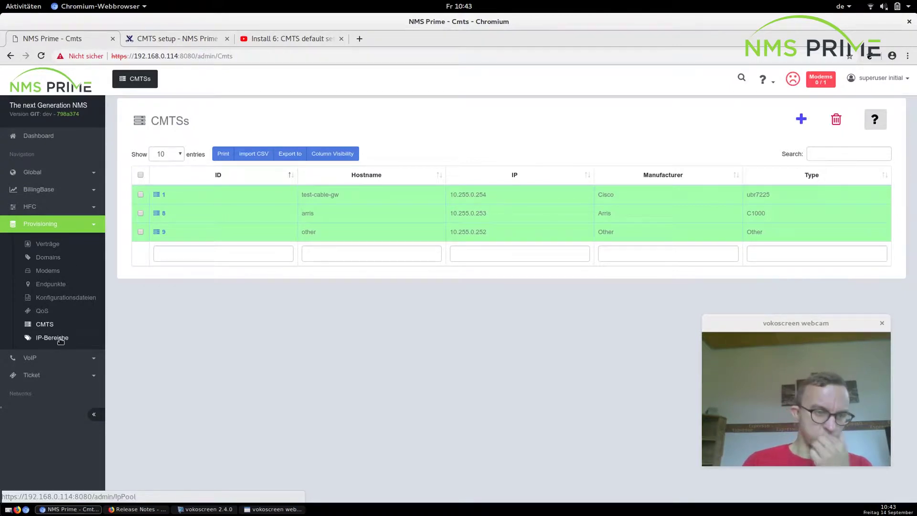
Show the QoS rules list and open its tutorial video, briefly playing it full screen.
left_click(42, 310)
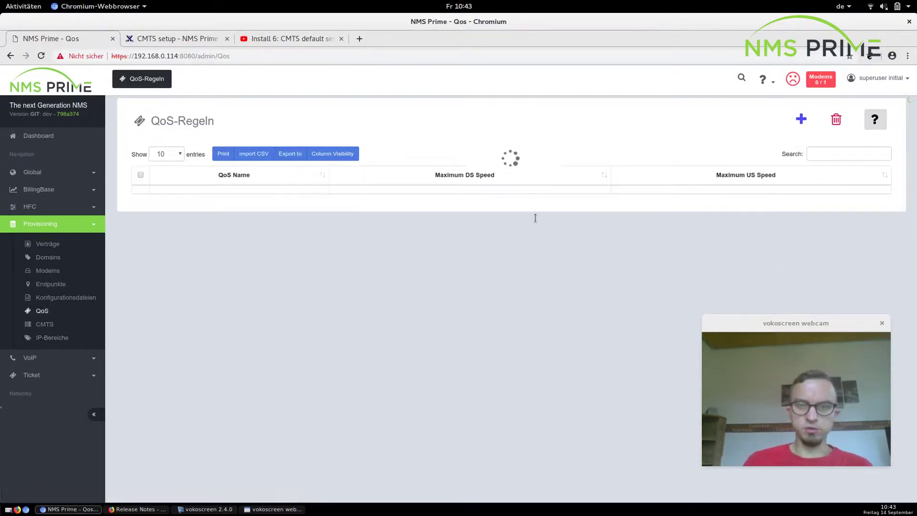
left_click(874, 124)
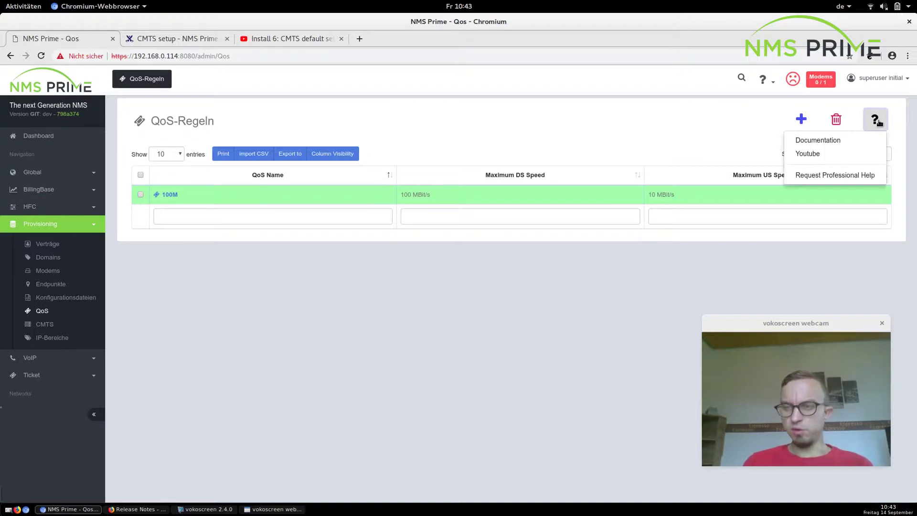
left_click(841, 157)
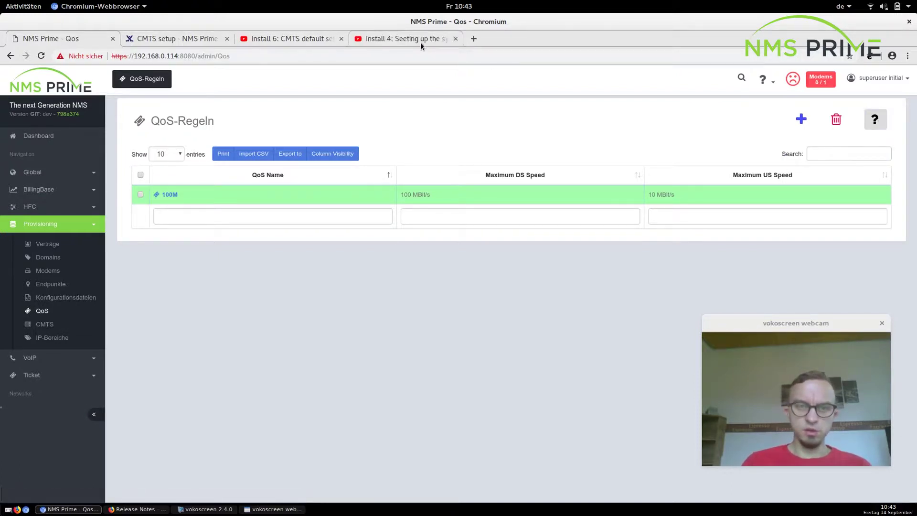
left_click(420, 42)
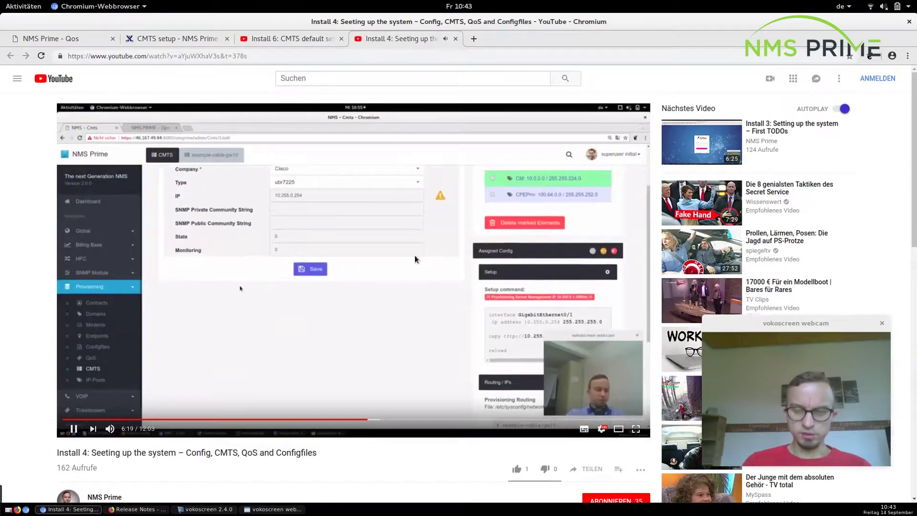
double_click(415, 259)
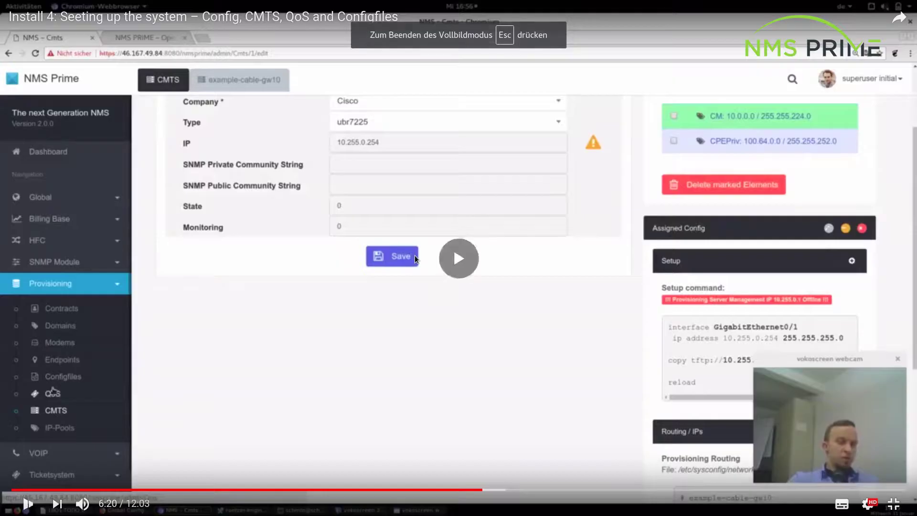
key("Escape")
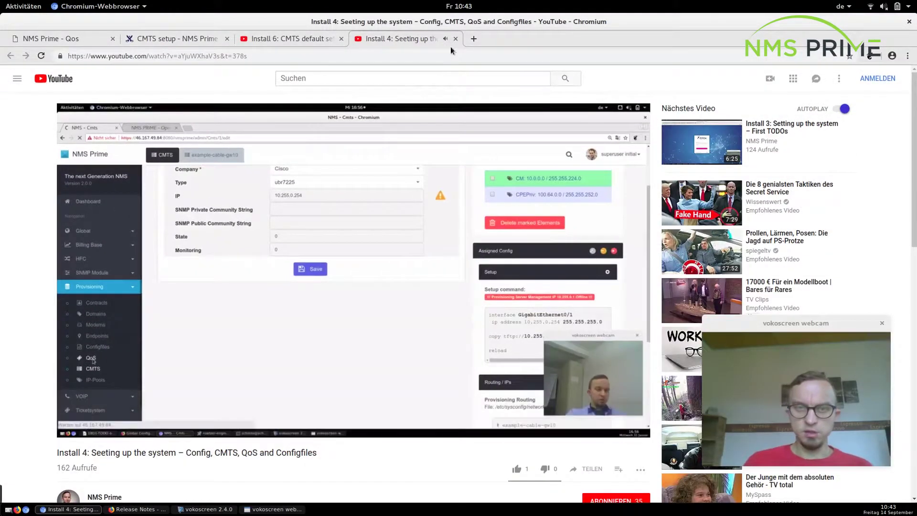
Close the QoS and CMTS tutorial video tabs and return to the QoS rules list.
left_click(456, 38)
left_click(341, 38)
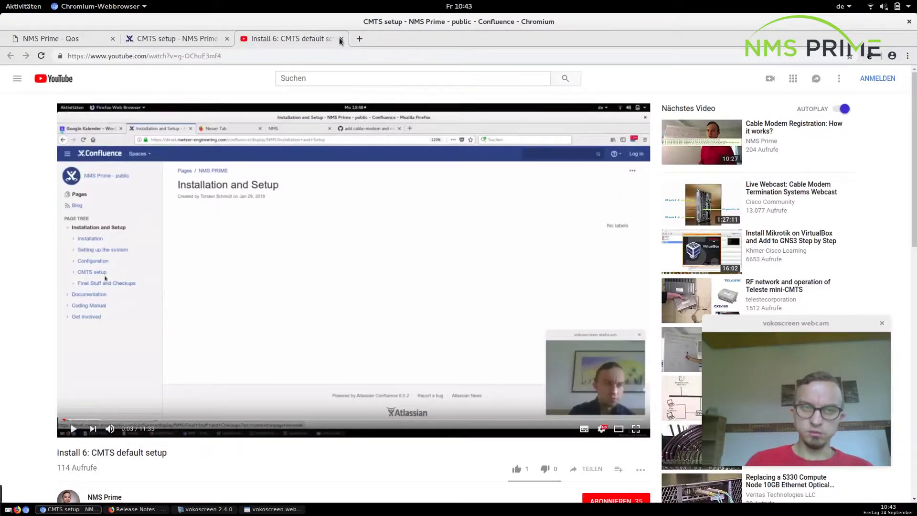
left_click(56, 40)
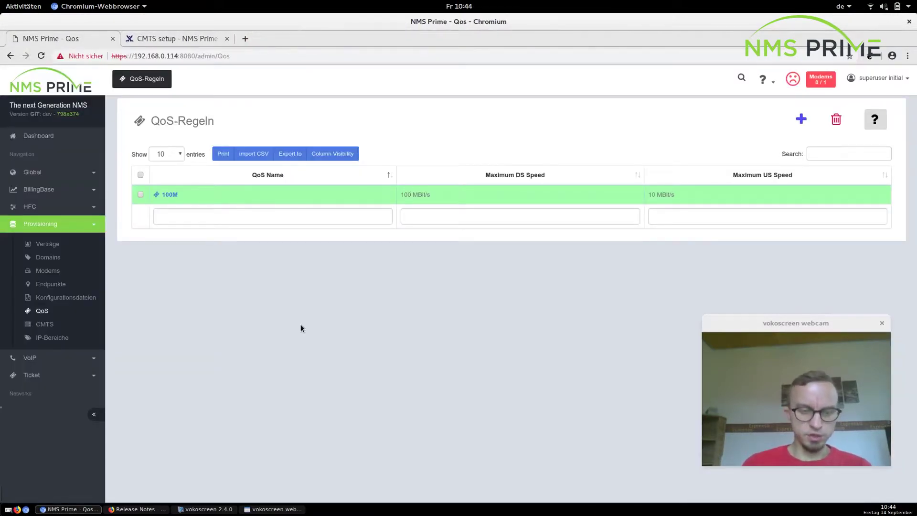
key("alt+Tab")
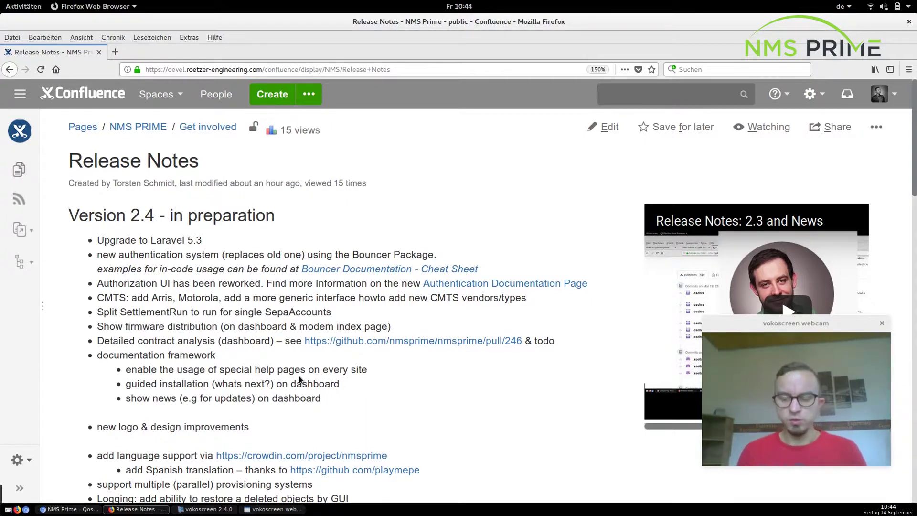
key("alt+Tab")
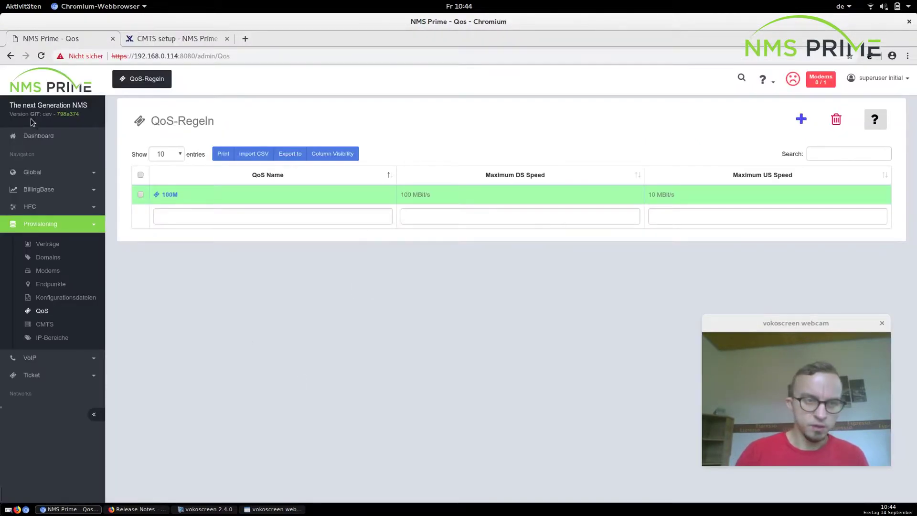
Open the Dashboard and scroll to the News tile linking the 2.3 release notes video.
left_click(34, 135)
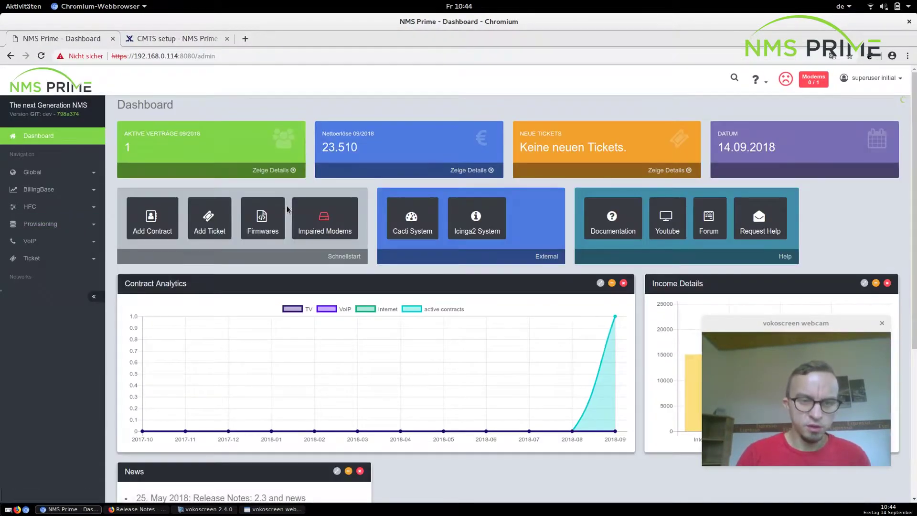
scroll(286, 208, "down", 4)
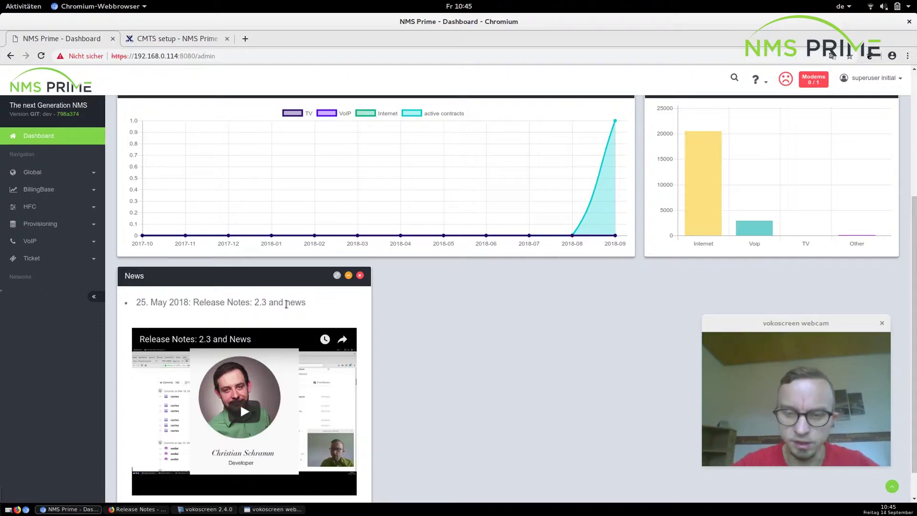
key("alt+Tab")
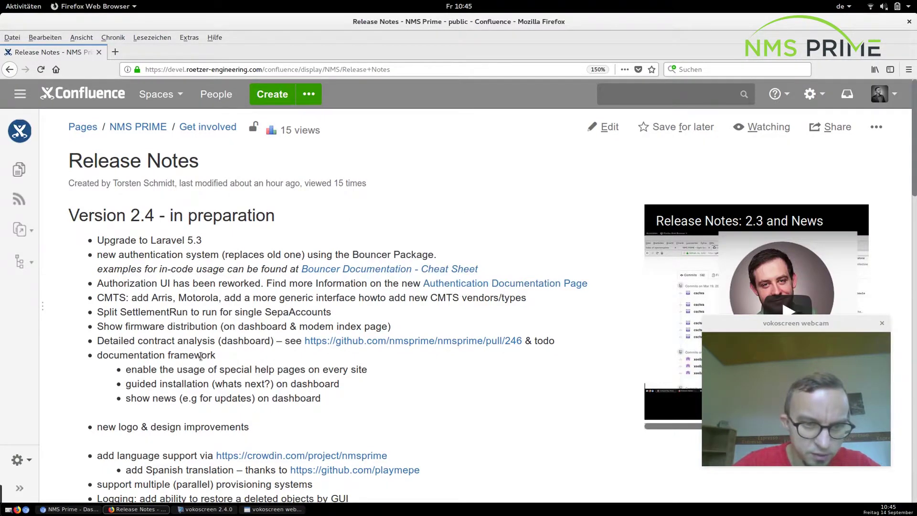
scroll(201, 355, "down", 3)
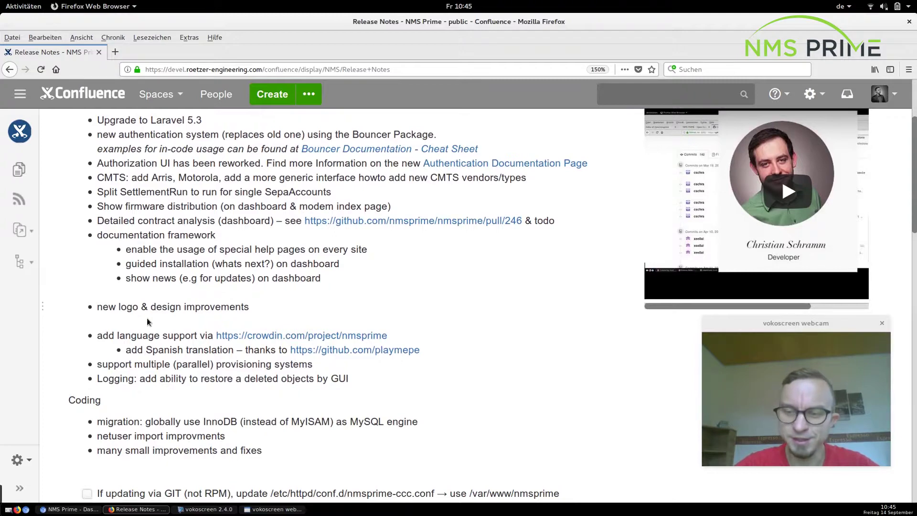
key("alt+Tab")
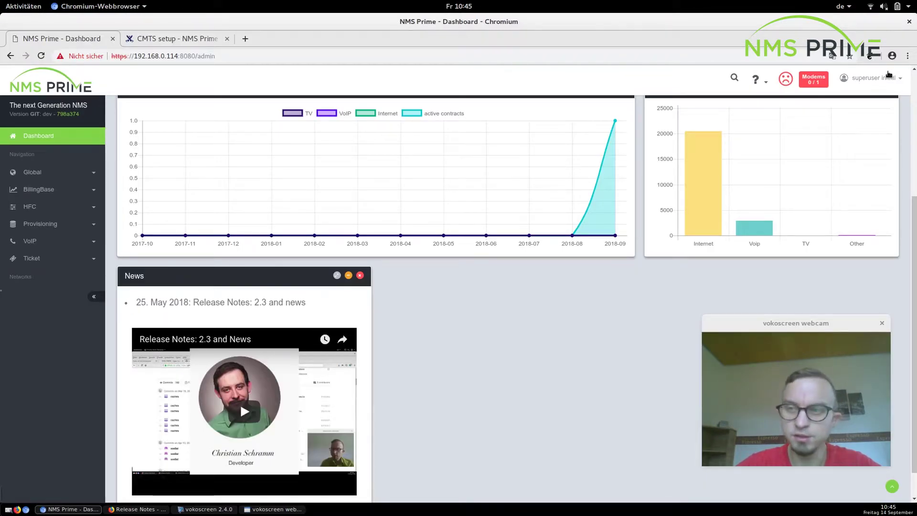
left_click(872, 78)
Log out and try logging in with the customer account and its password, which is rejected.
left_click(839, 150)
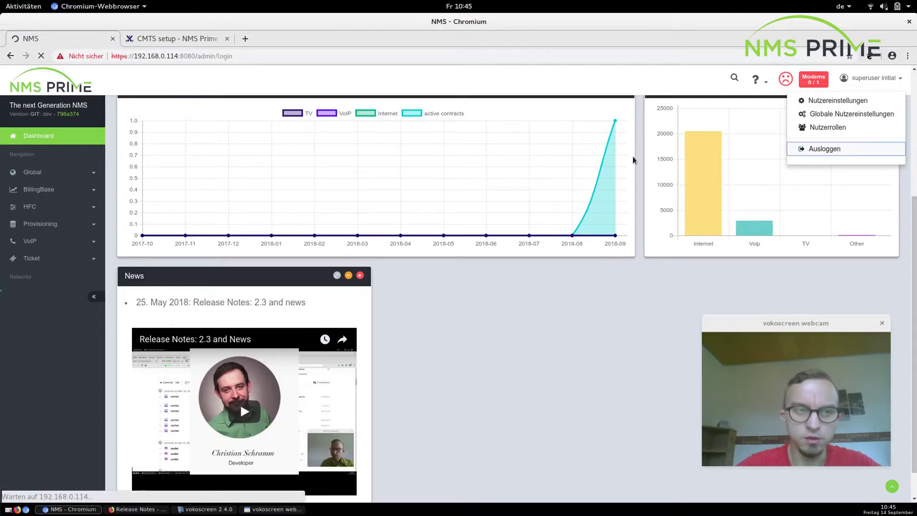
type("c")
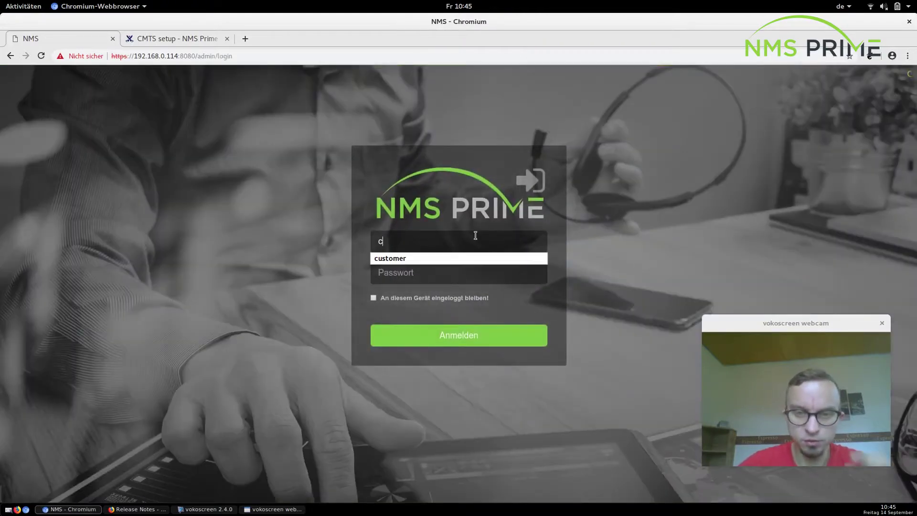
key("Down")
key("Return")
key("Tab")
type("customer")
key("Return")
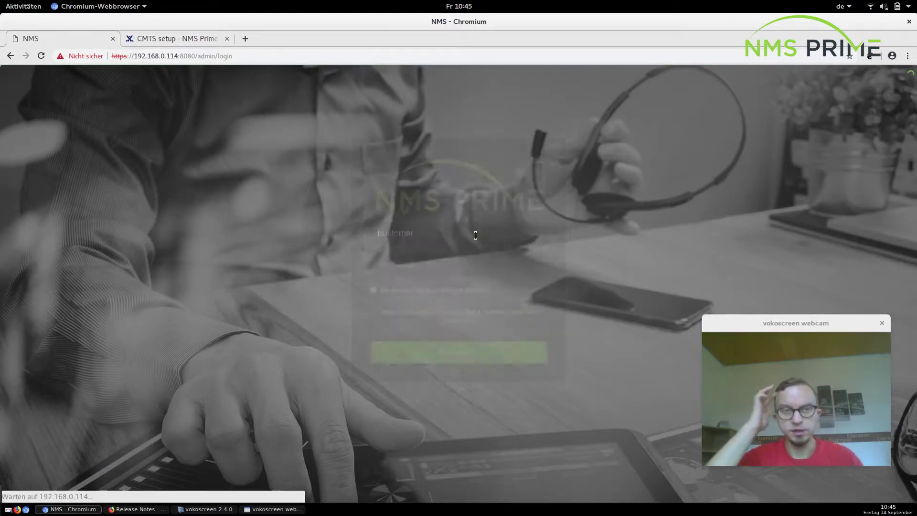
type("customer")
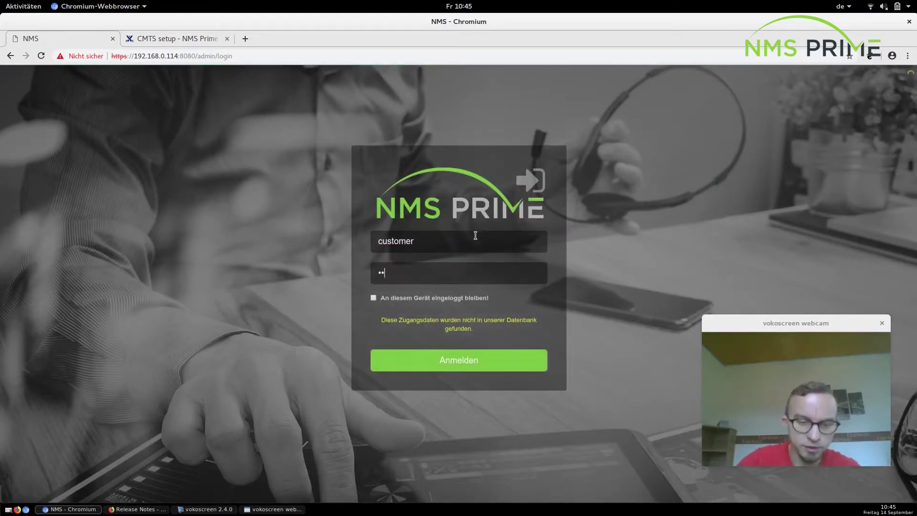
key("Return")
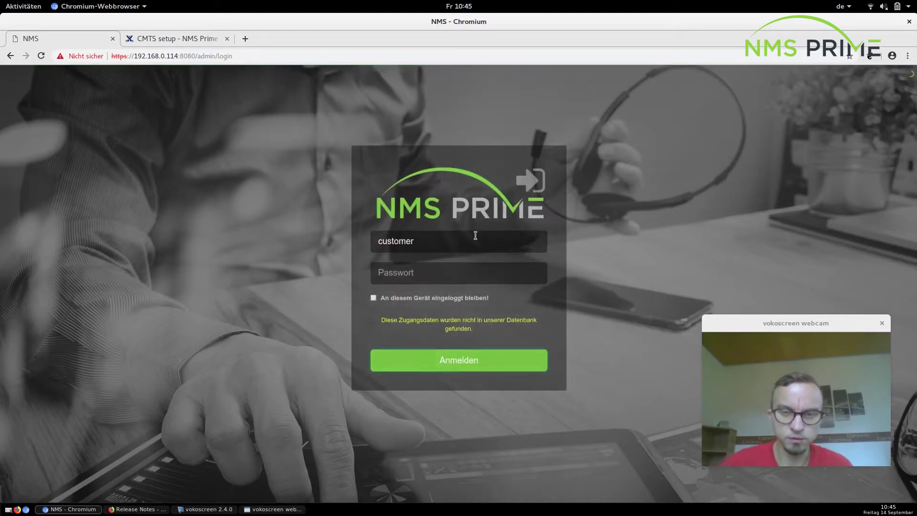
Replace the username with root and log in with the superuser password.
left_click(473, 238)
key("ctrl+a")
type("root")
key("Tab")
type("root")
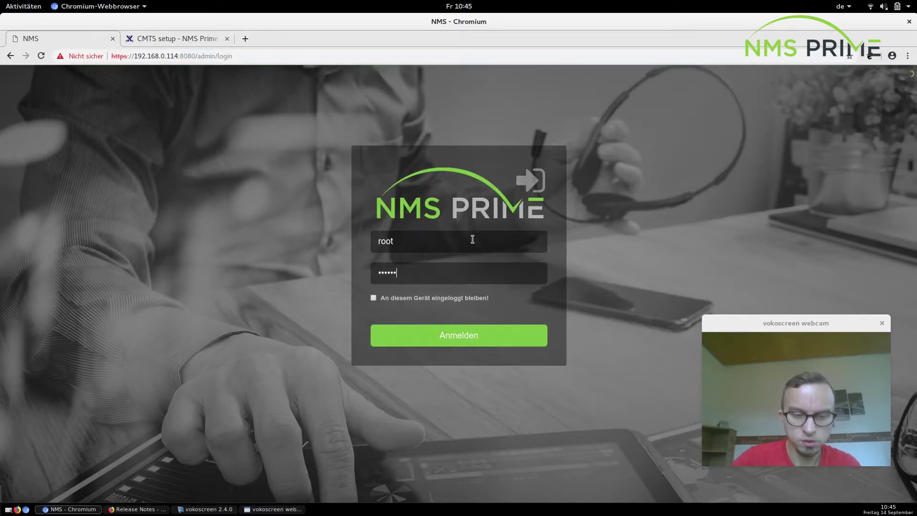
key("Return")
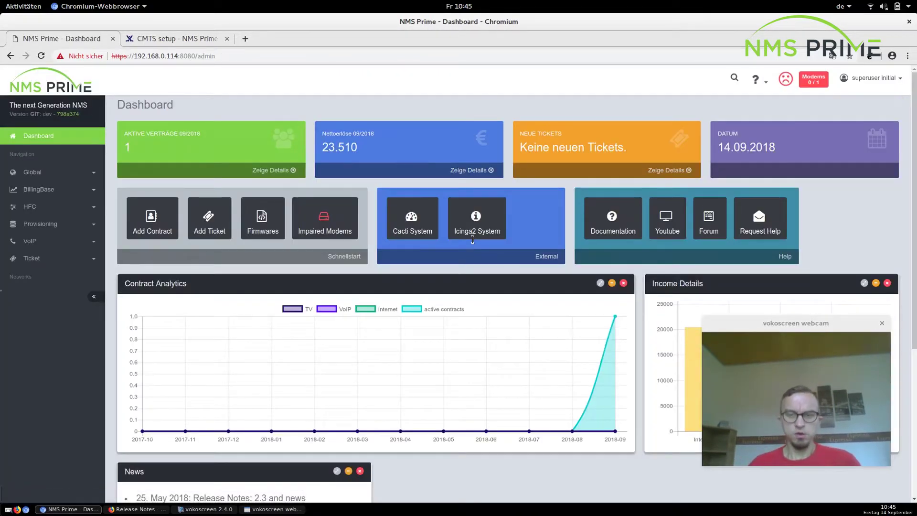
key("alt+Tab")
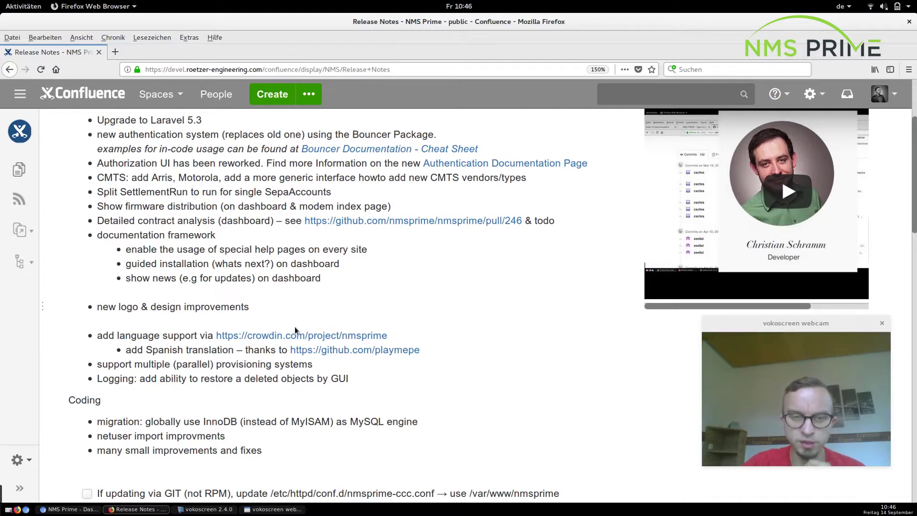
Open the Crowdin translation project link from the release notes in a new tab.
middle_click(297, 339)
Look over the language progress in Crowdin's nmsprime project, then return to the Release Notes.
left_click(156, 52)
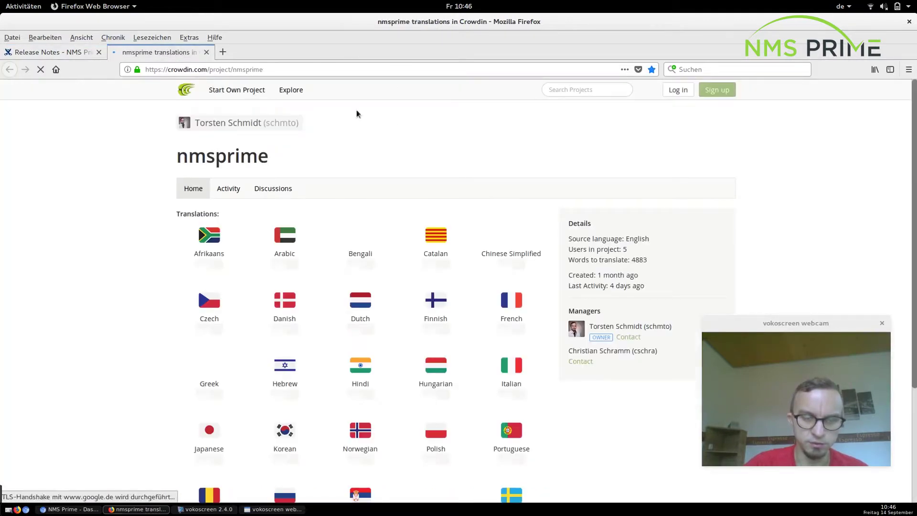
scroll(357, 276, "down", 3)
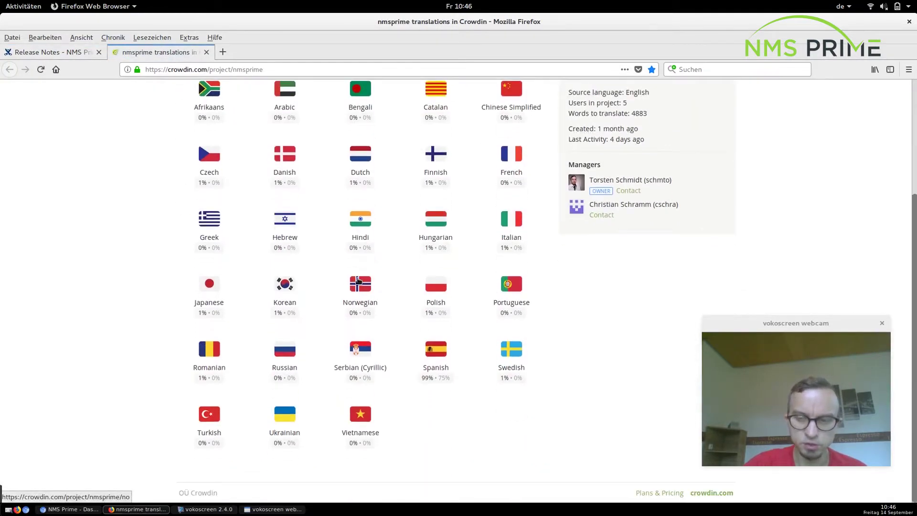
left_click(51, 53)
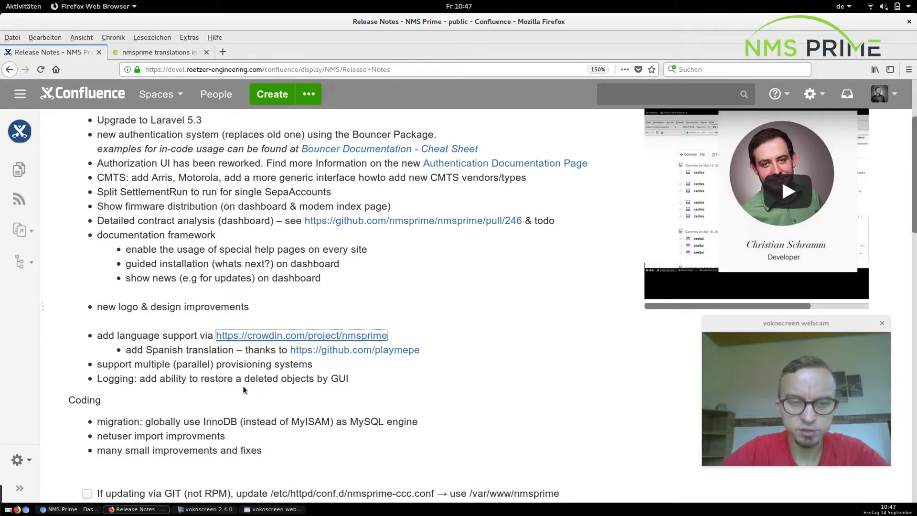
Open Global > Logs, inspect the deleted Modem entry from 17:43:13, then return to the release notes.
left_click(70, 509)
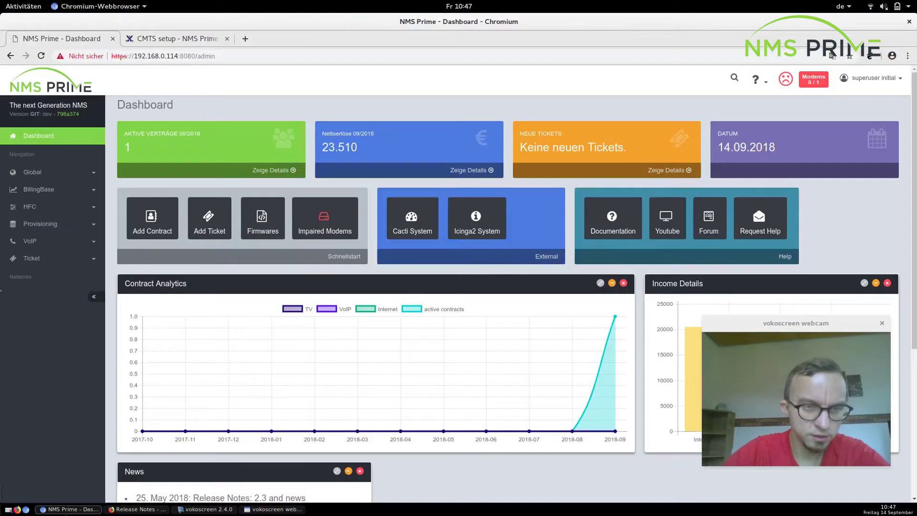
left_click(71, 171)
left_click(43, 207)
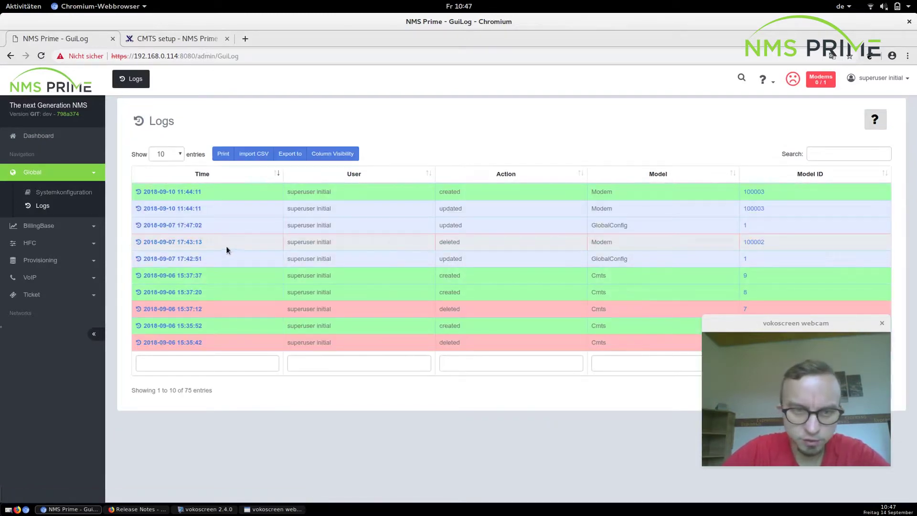
left_click(185, 243)
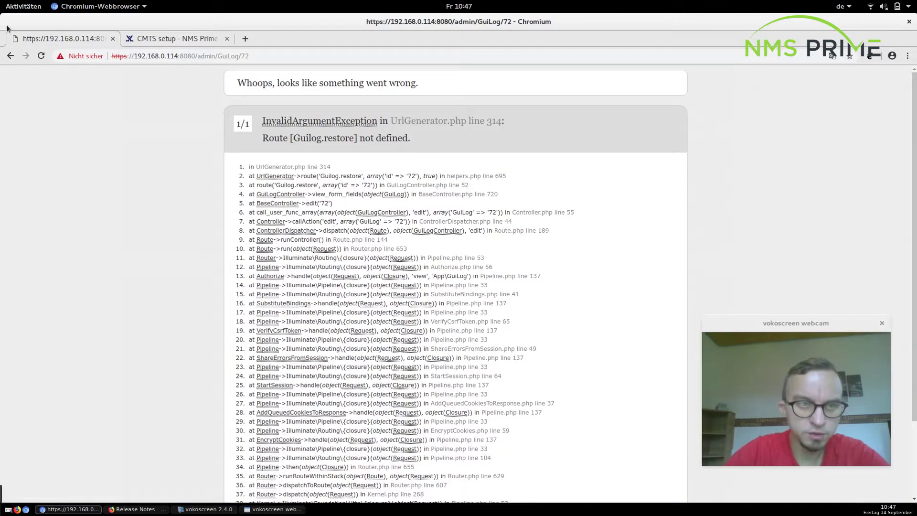
left_click(11, 56)
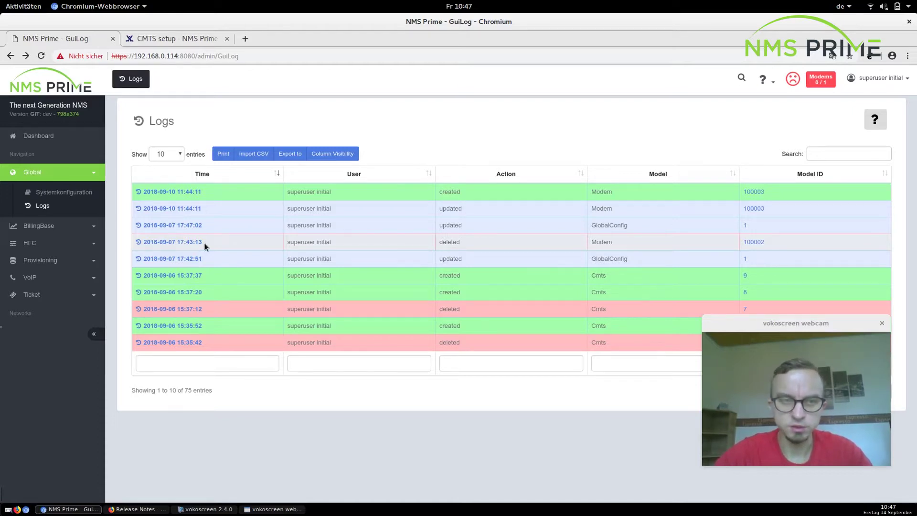
key("alt+Tab")
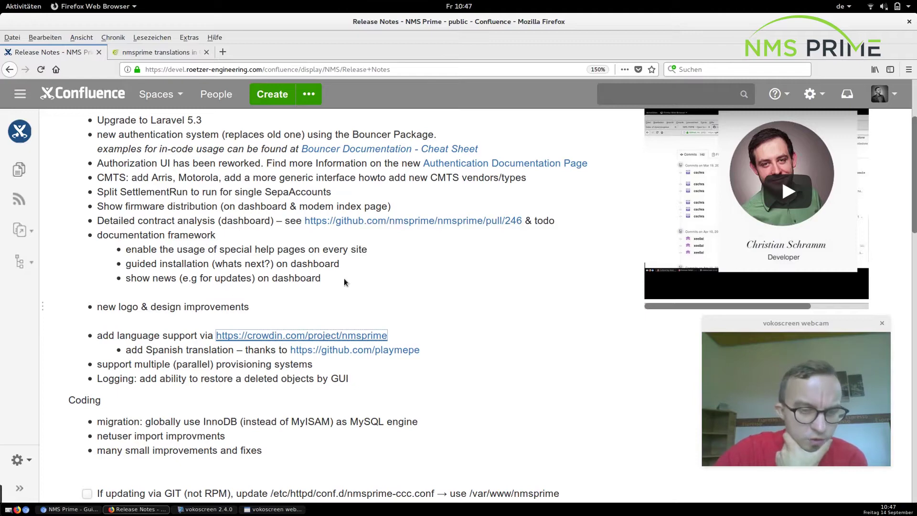
scroll(344, 278, "down", 3)
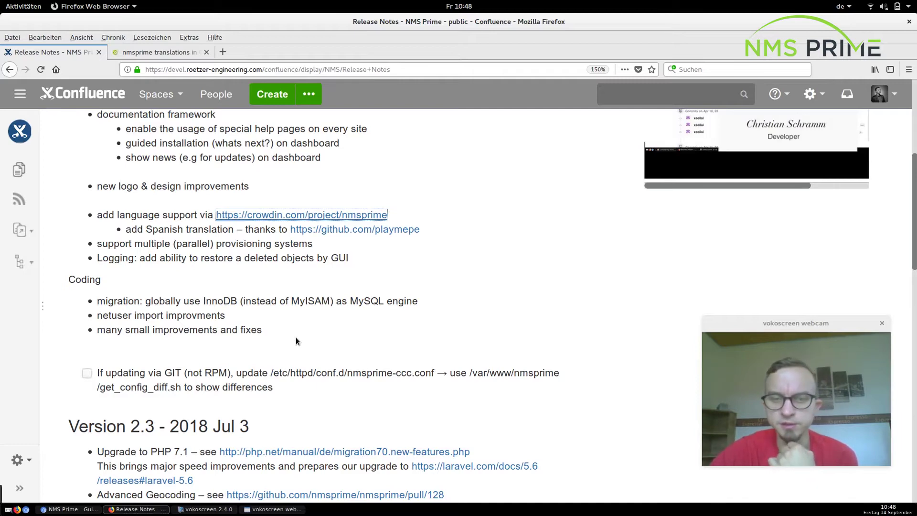
scroll(296, 341, "up", 5)
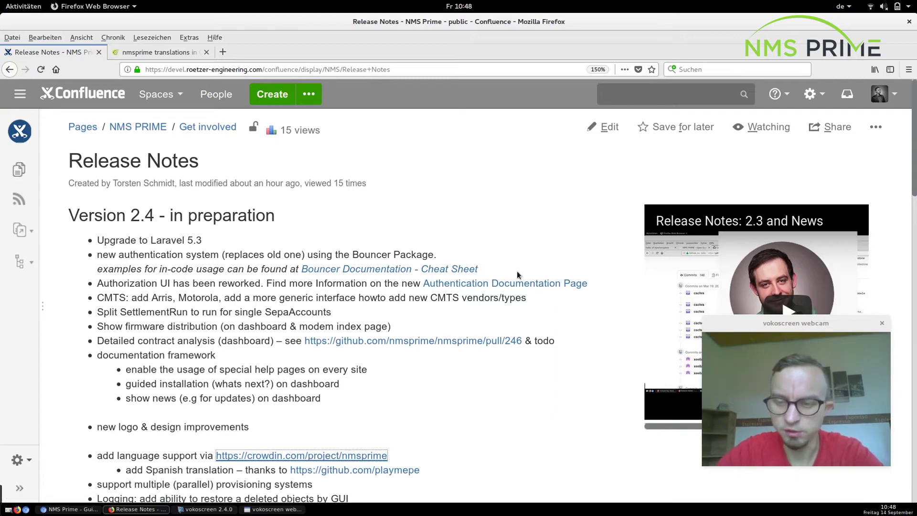
scroll(517, 271, "down", 3)
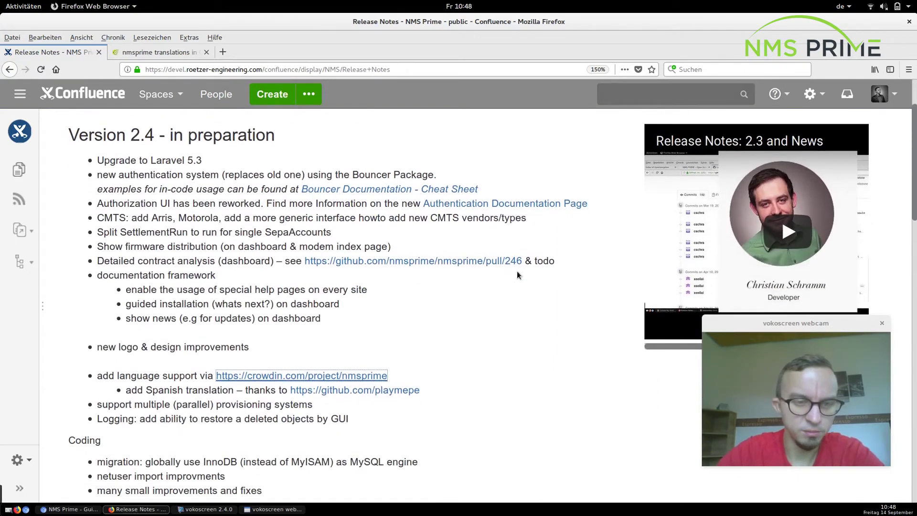
scroll(517, 272, "up", 3)
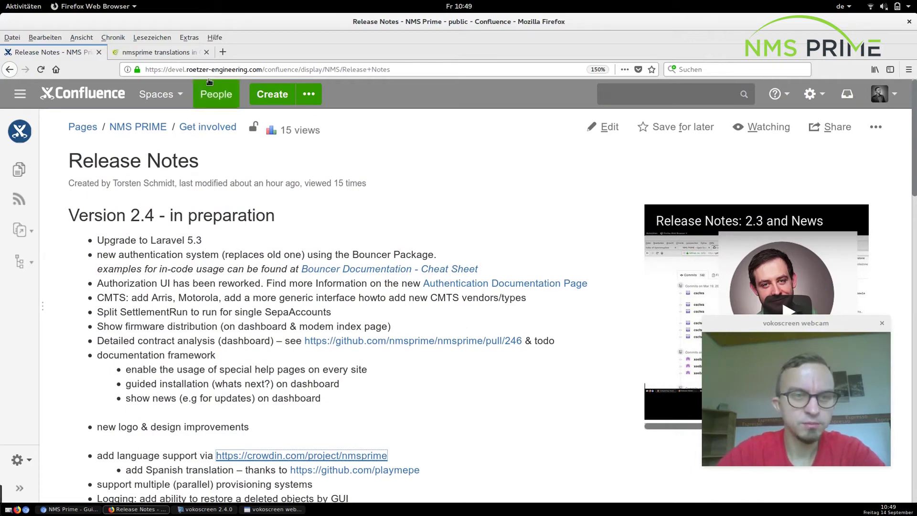
Go to github.com in a new tab, open the nmsprime/nmsprime repository, then stop the screen recording.
left_click(223, 53)
type("github.com")
key("Return")
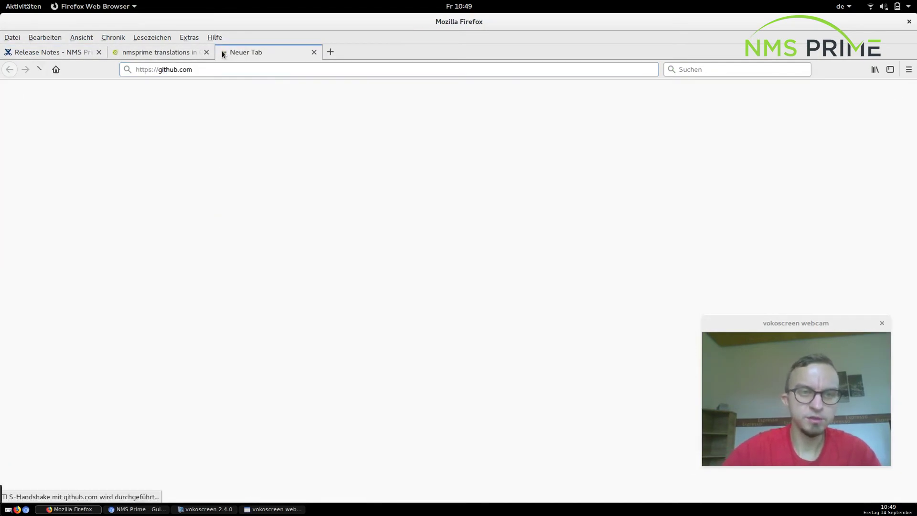
scroll(277, 314, "down", 4)
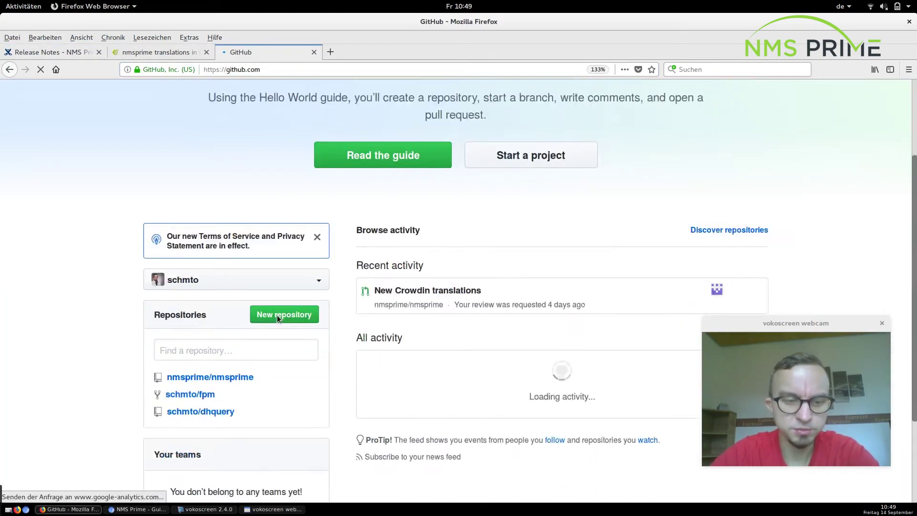
left_click(231, 307)
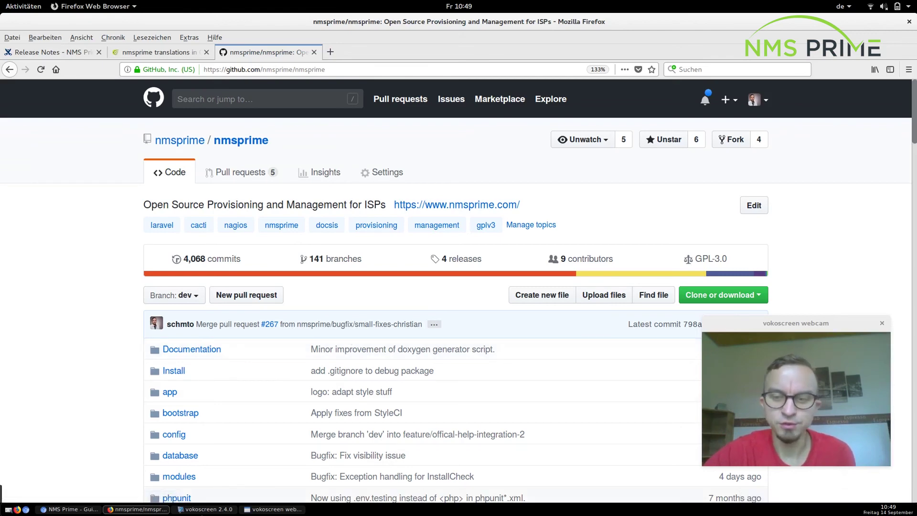
left_click(211, 509)
left_click(729, 243)
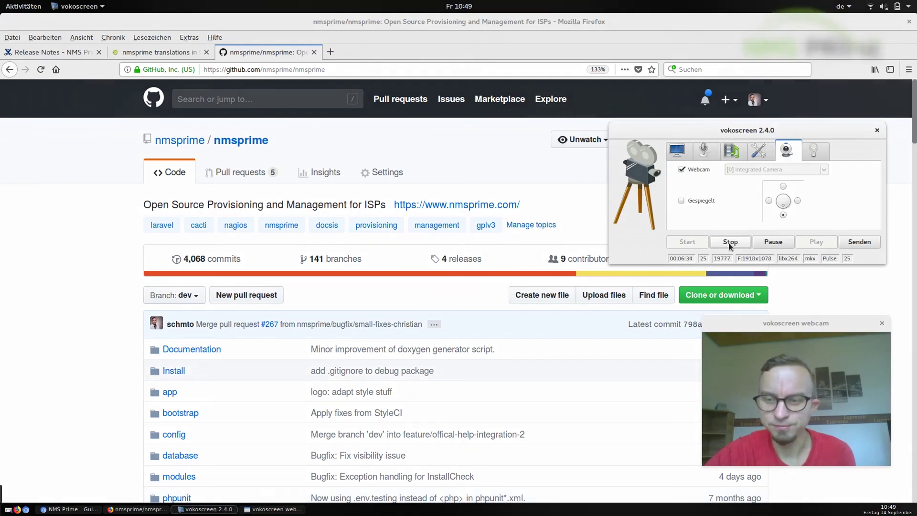